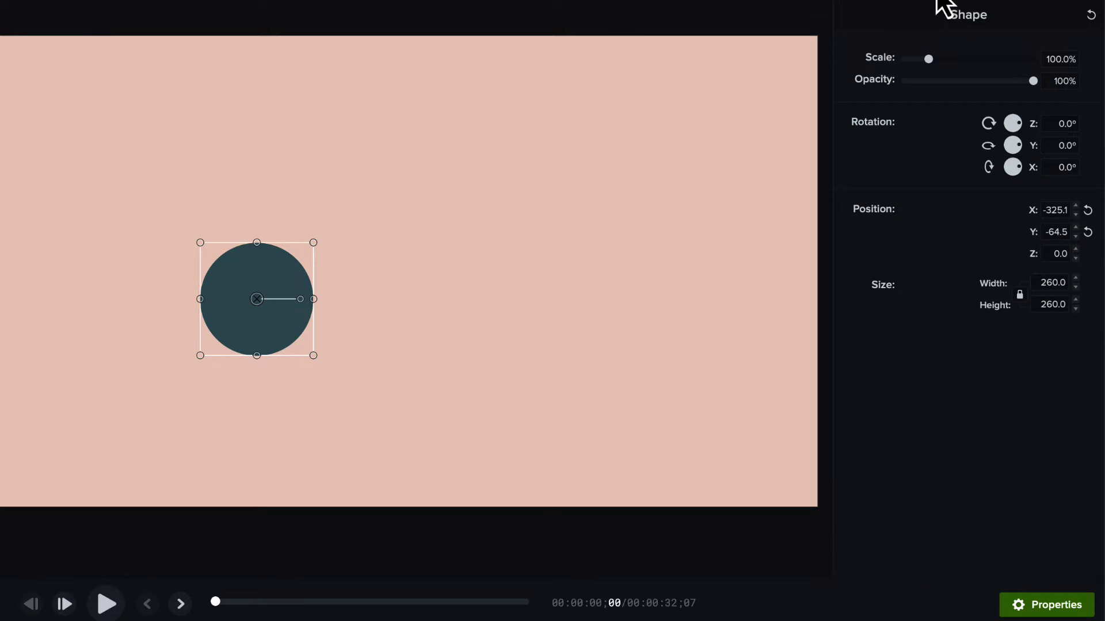
Scale the circle to about 154%, reduce its opacity to about 68% and rotate it about -28° around Y
mouse_move(928, 60)
left_mouse_down()
mouse_move(958, 67)
mouse_move(944, 64)
left_mouse_up()
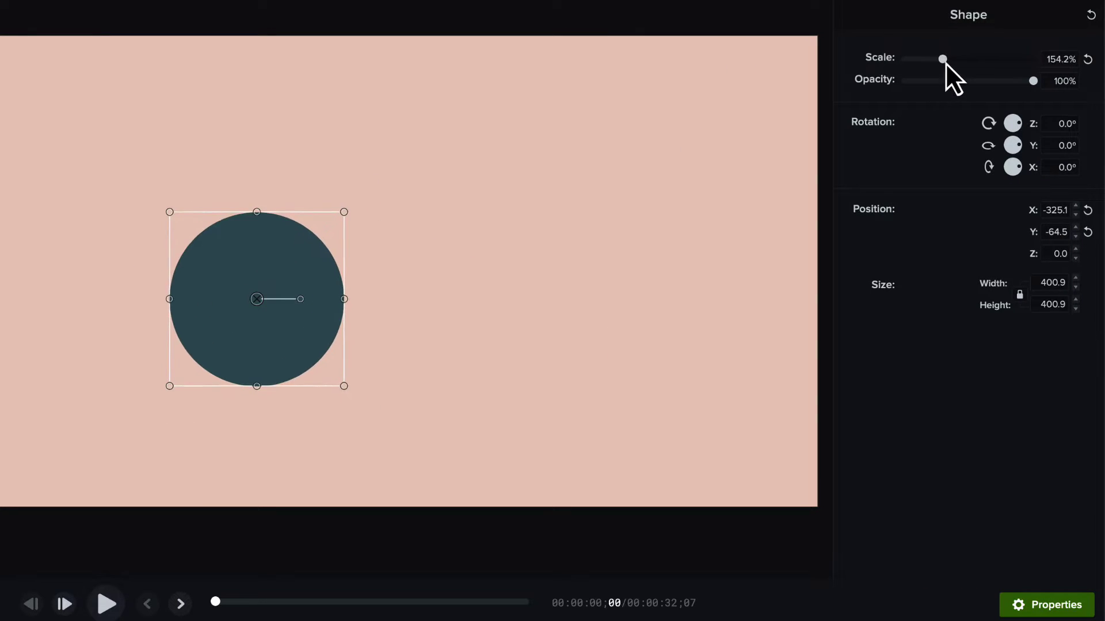
left_click_drag(1030, 84, 989, 87)
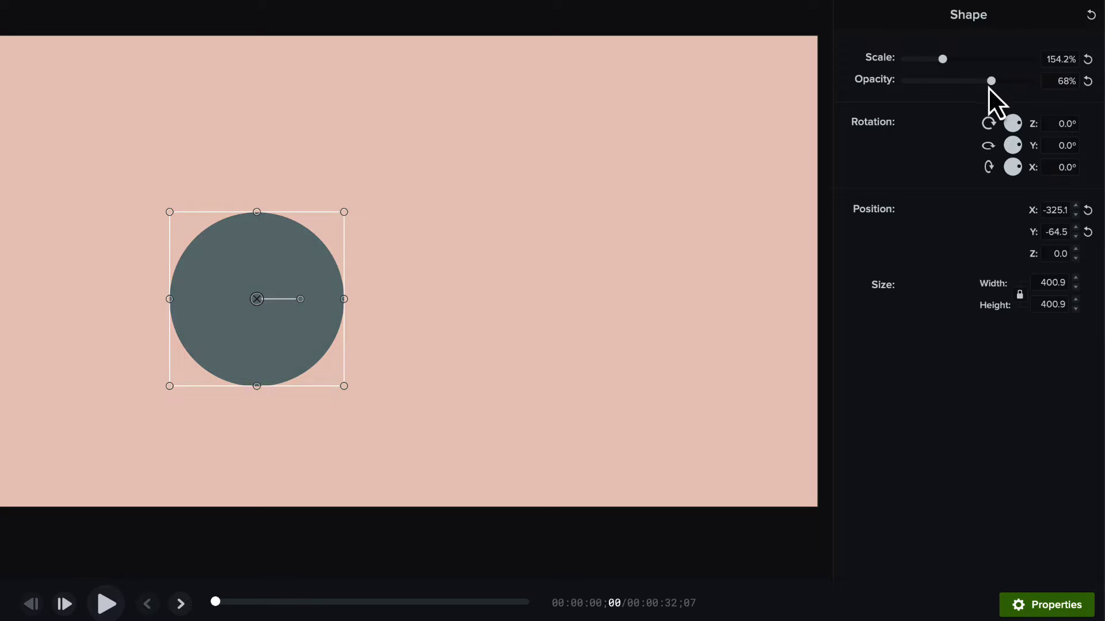
mouse_move(1016, 143)
left_mouse_down()
mouse_move(1018, 157)
mouse_move(1017, 130)
mouse_move(1020, 151)
mouse_move(1019, 140)
left_mouse_up()
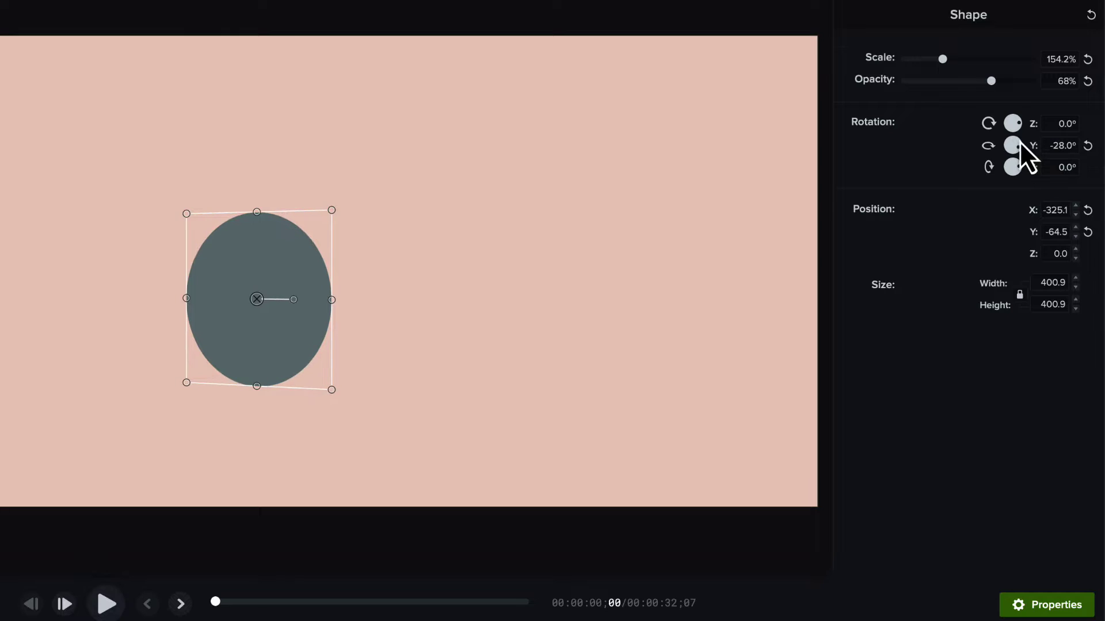
Add a custom animation to the circle at 0:00:11;27 and move it horizontally to the right part of the canvas
left_click(168, 490)
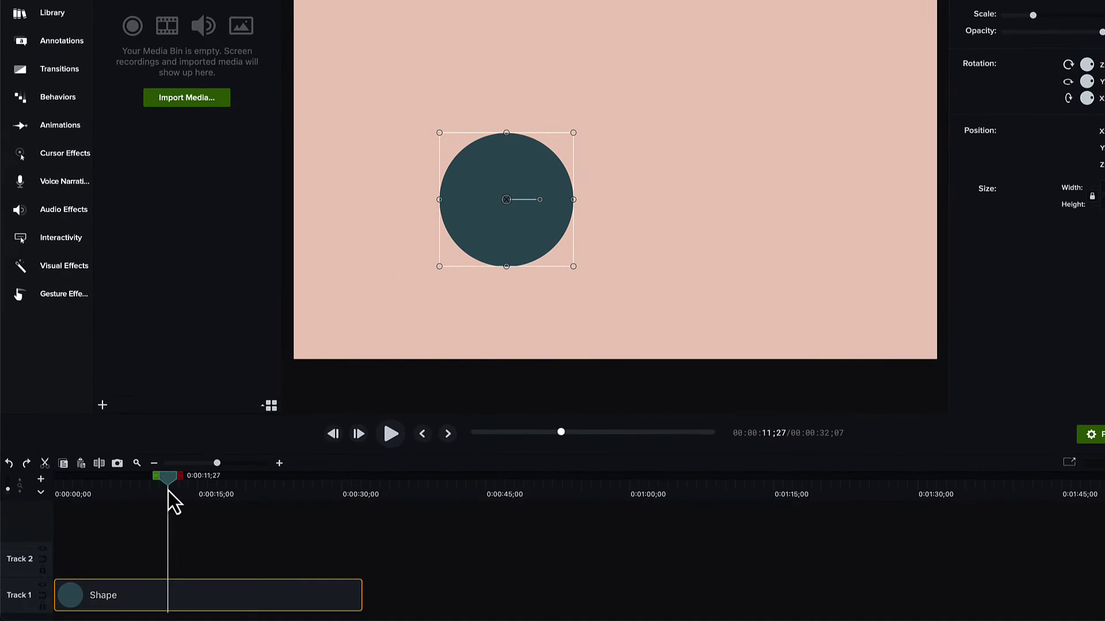
key("a")
left_click_drag(495, 241, 777, 246)
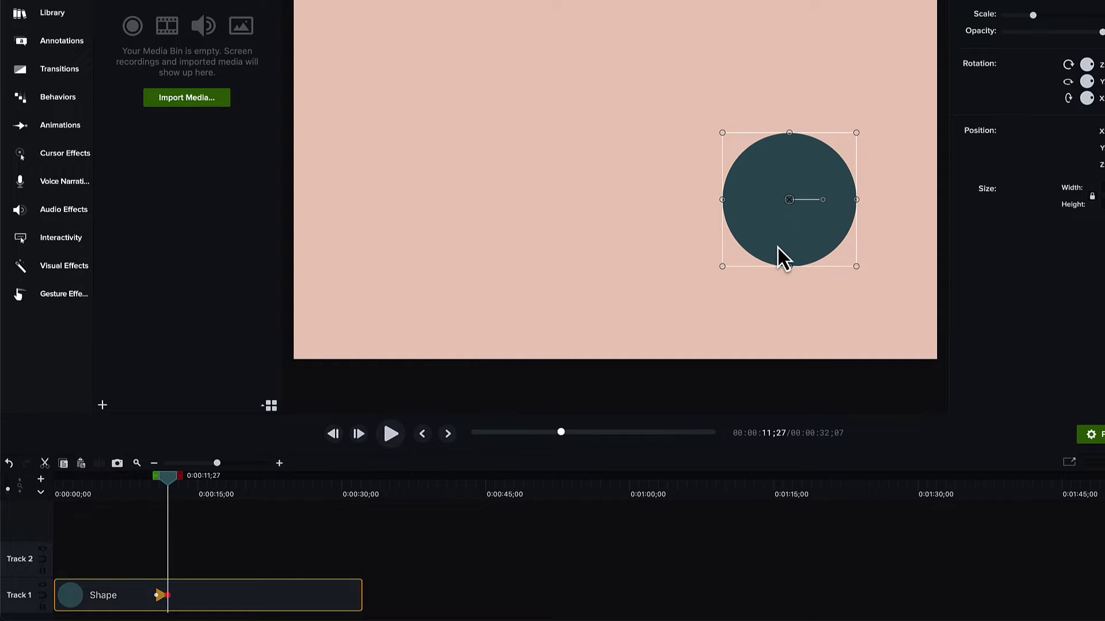
Play back the circle's animation and scrub the start of the swing chair project's timeline
left_click(138, 487)
key("space")
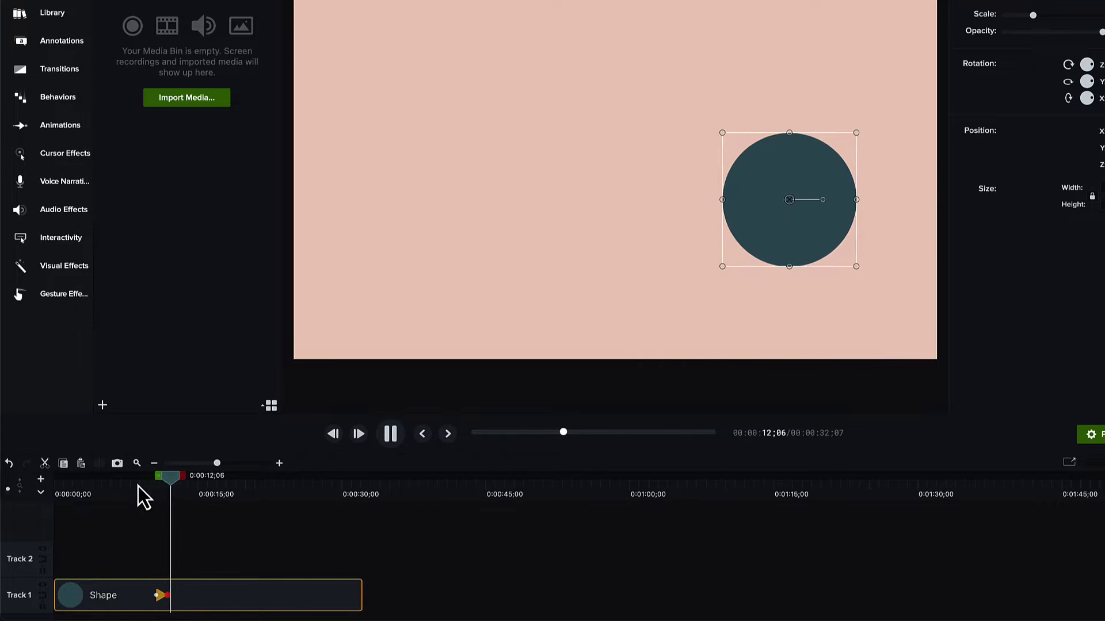
key("space")
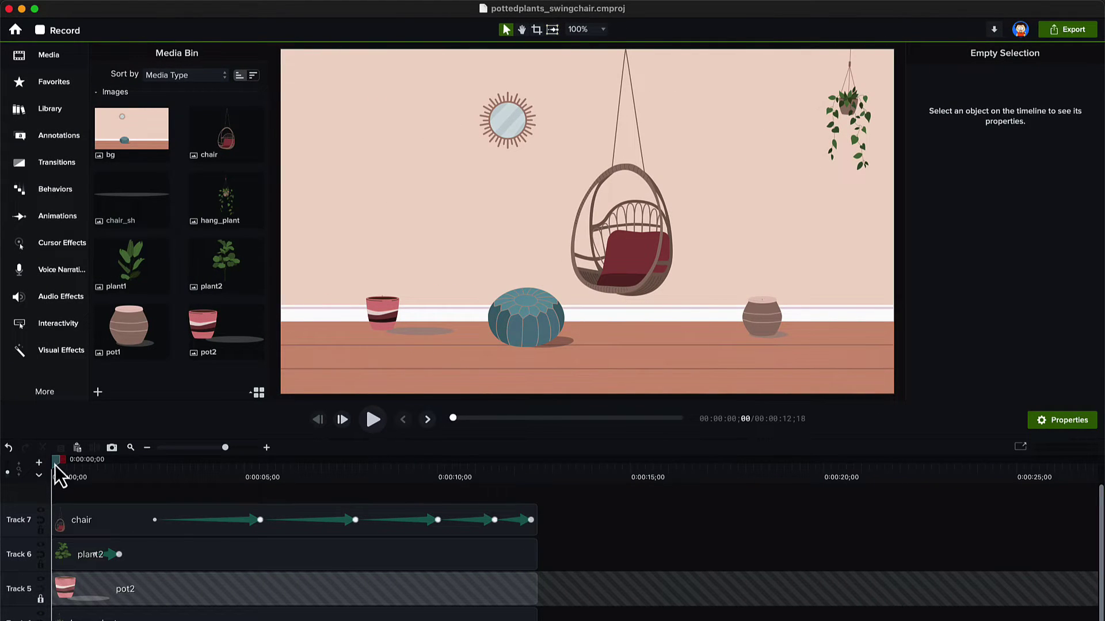
left_click_drag(54, 467, 74, 473)
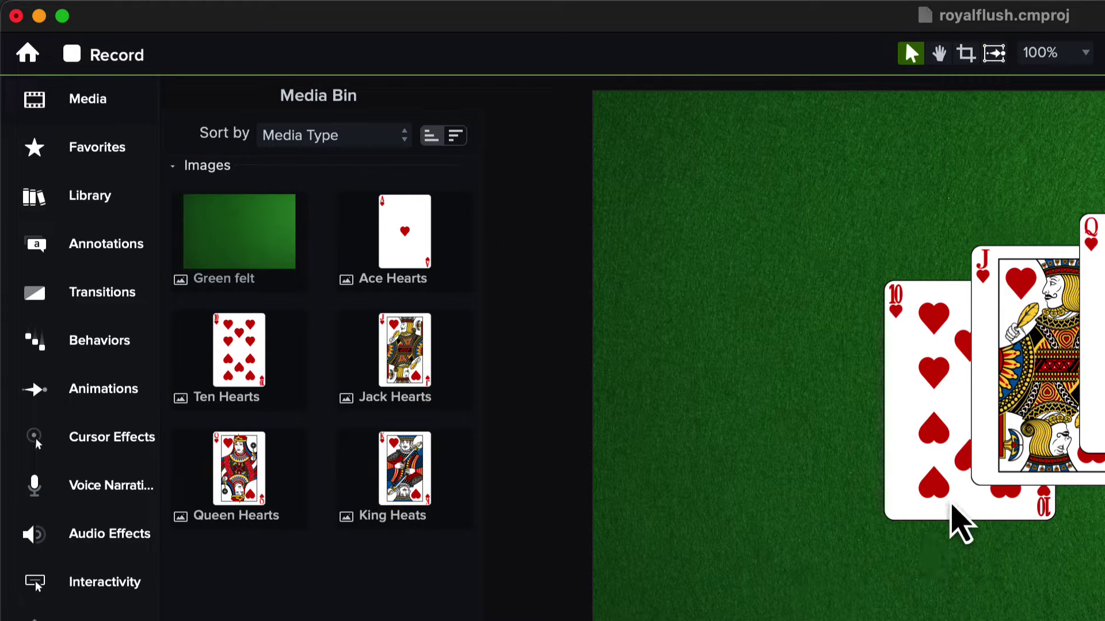
Lock Track 1, which holds the Green felt background
left_click(951, 592)
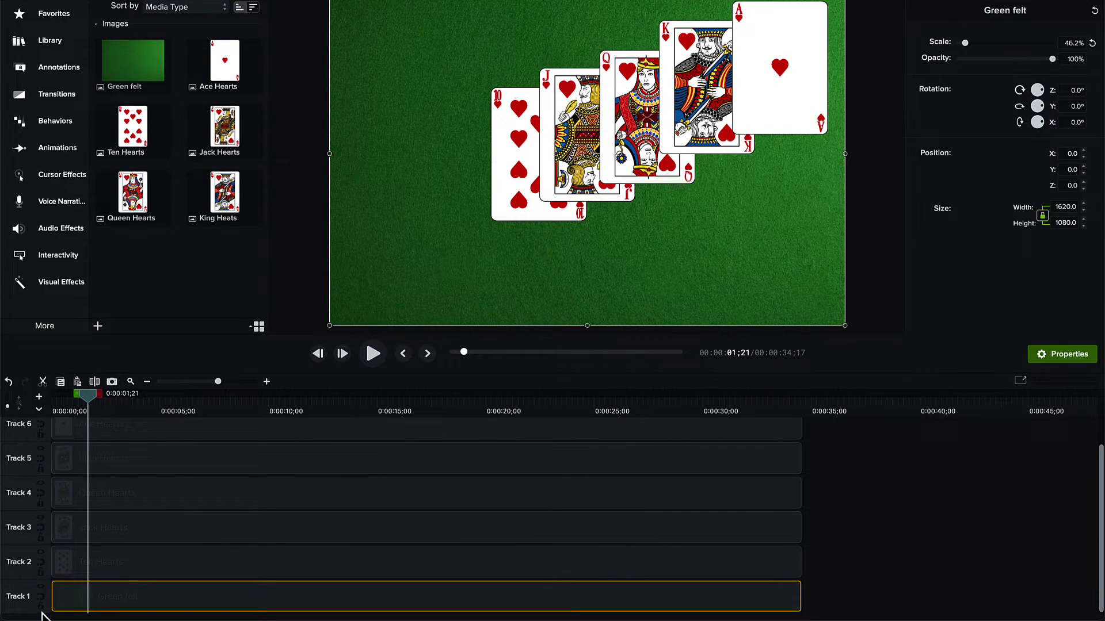
left_click(40, 609)
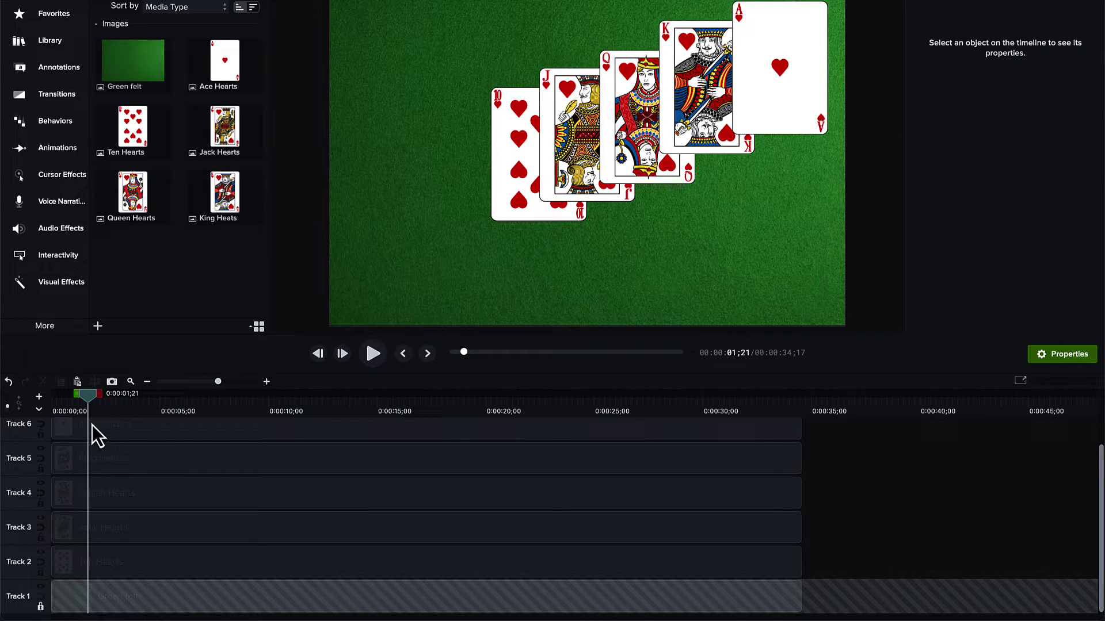
Add a custom animation to Ten Hearts at 0:00:02;14 and set the card's scale to 1% before it, at 0:00:01;07
mouse_move(92, 410)
left_mouse_down()
mouse_move(132, 410)
mouse_move(94, 414)
mouse_move(105, 418)
left_mouse_up()
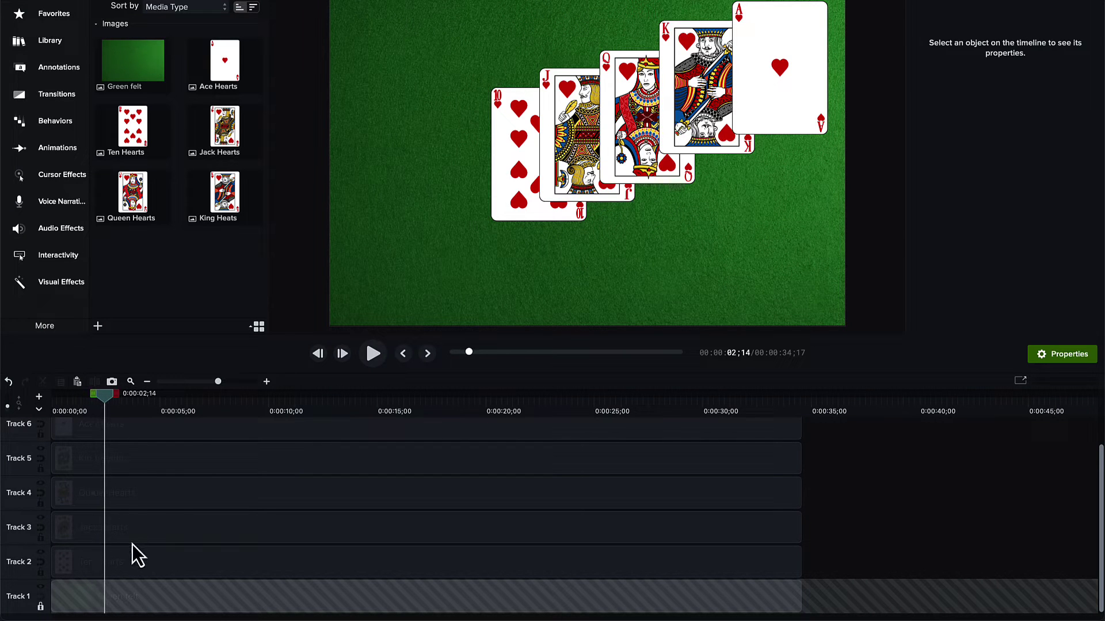
left_click(137, 566)
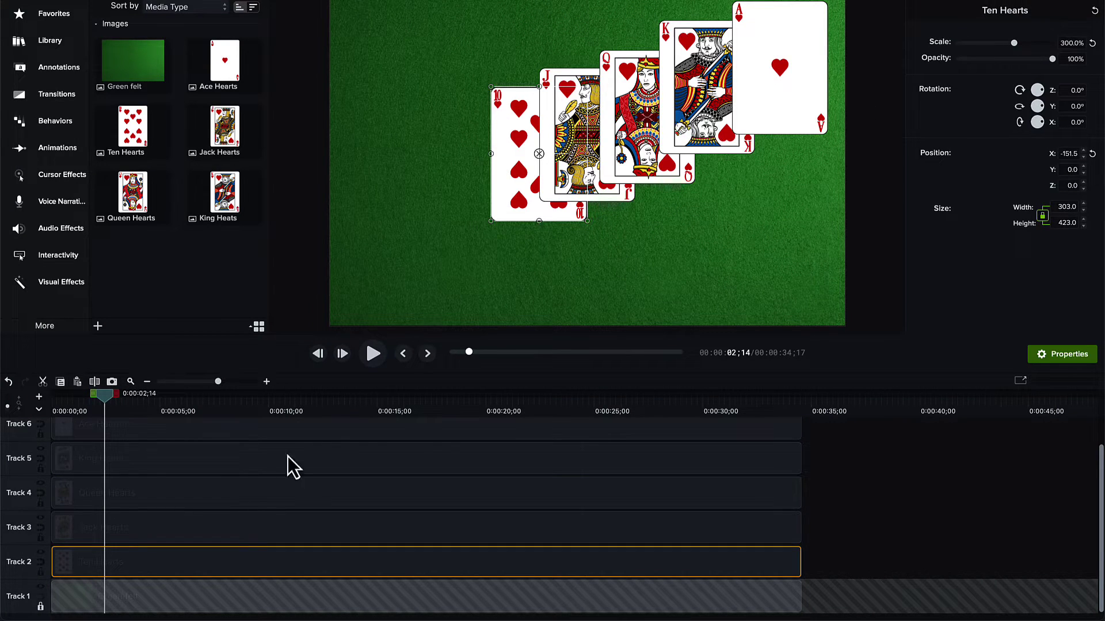
key("a")
left_click_drag(101, 398, 75, 402)
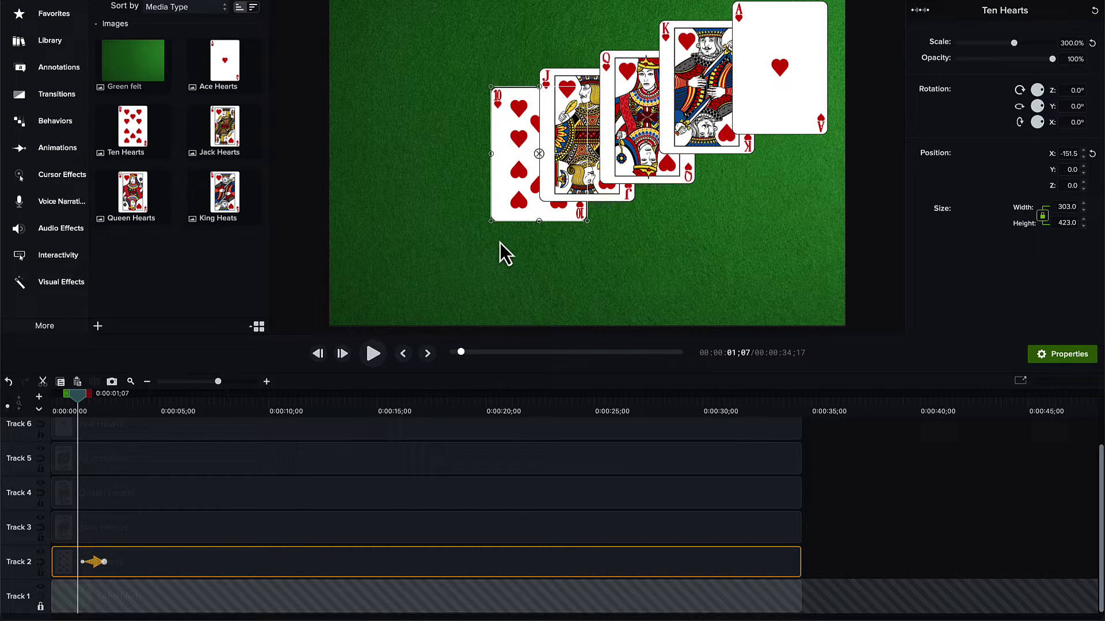
left_click_drag(1014, 43, 937, 43)
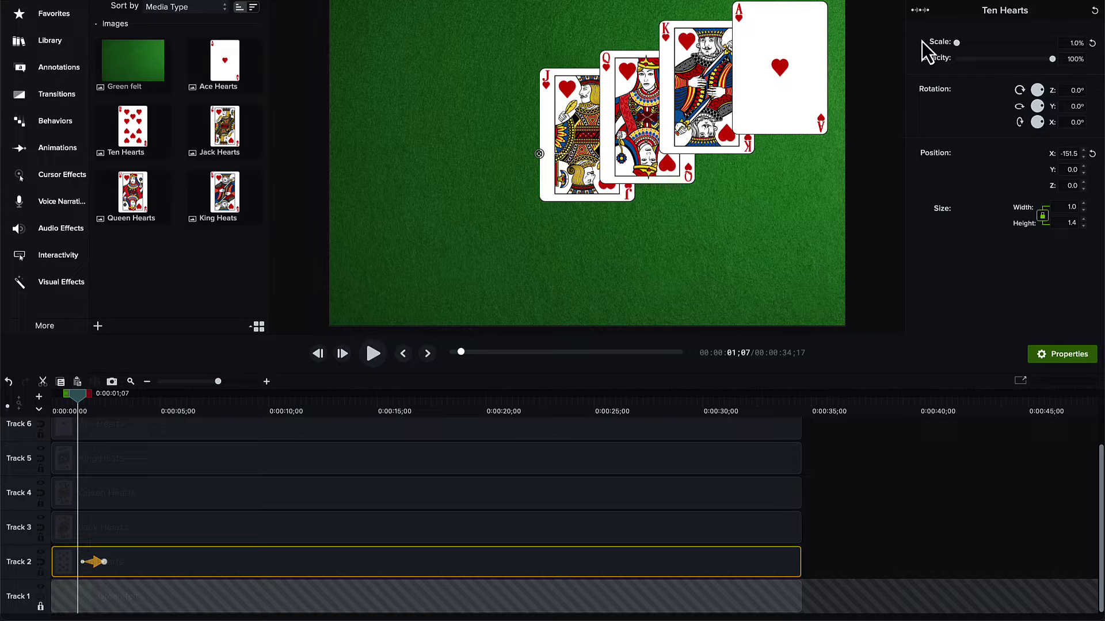
Shorten the Ten Hearts animation so it ends at about 0:00:01;24 and preview the card growing
left_click(267, 383)
left_click(267, 382)
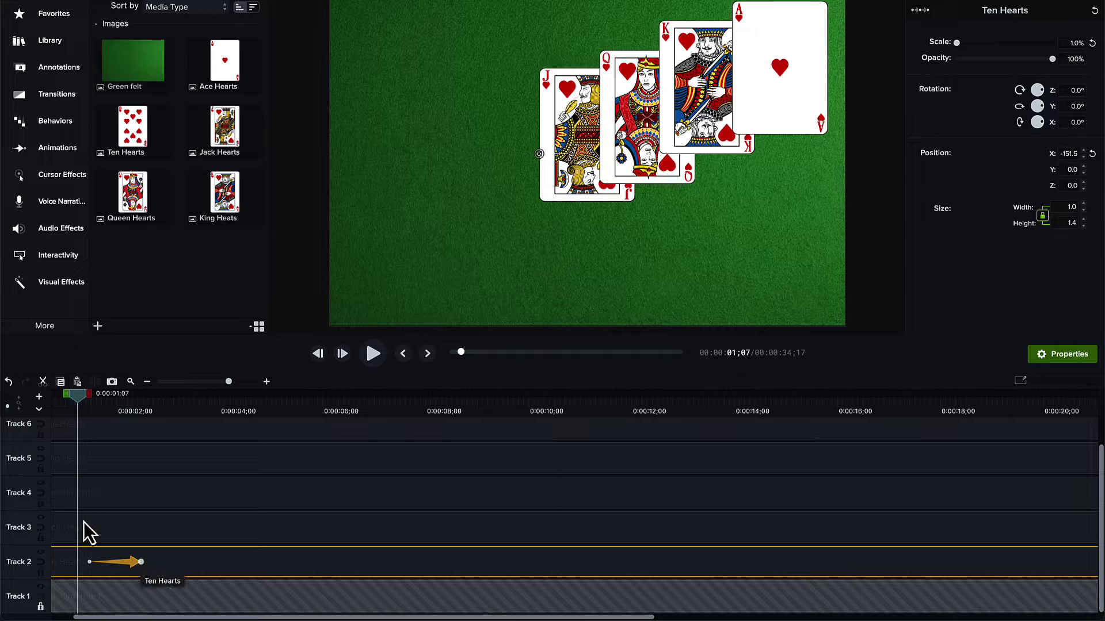
left_click_drag(81, 396, 80, 437)
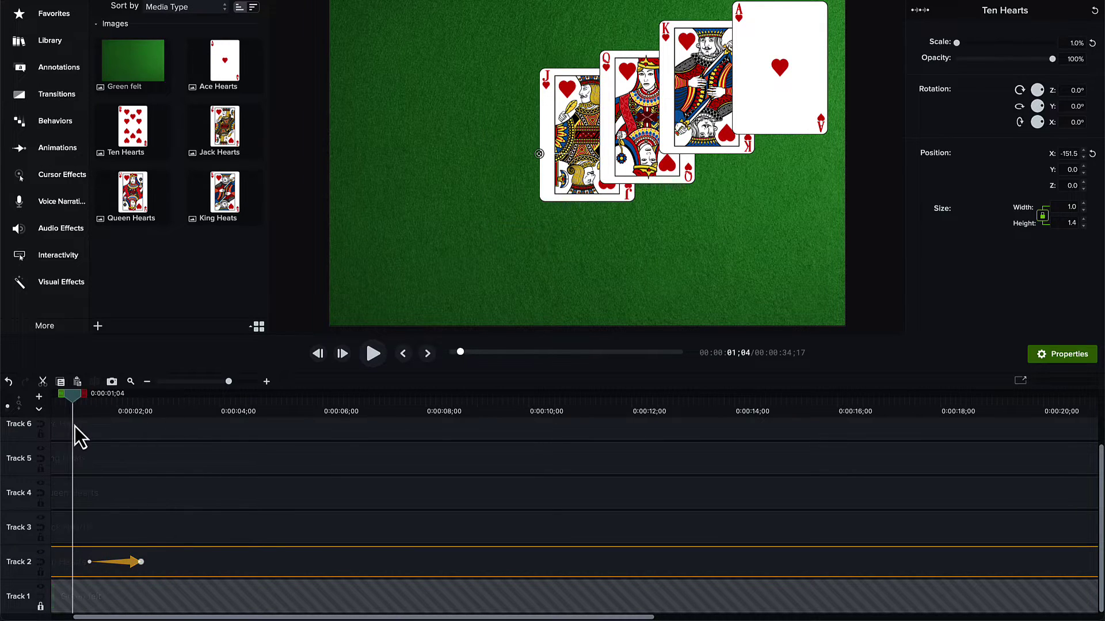
left_click(141, 562)
mouse_move(140, 562)
left_mouse_down()
mouse_move(117, 562)
mouse_move(144, 567)
left_mouse_up()
left_click_drag(140, 396, 113, 396)
key("space")
key("space")
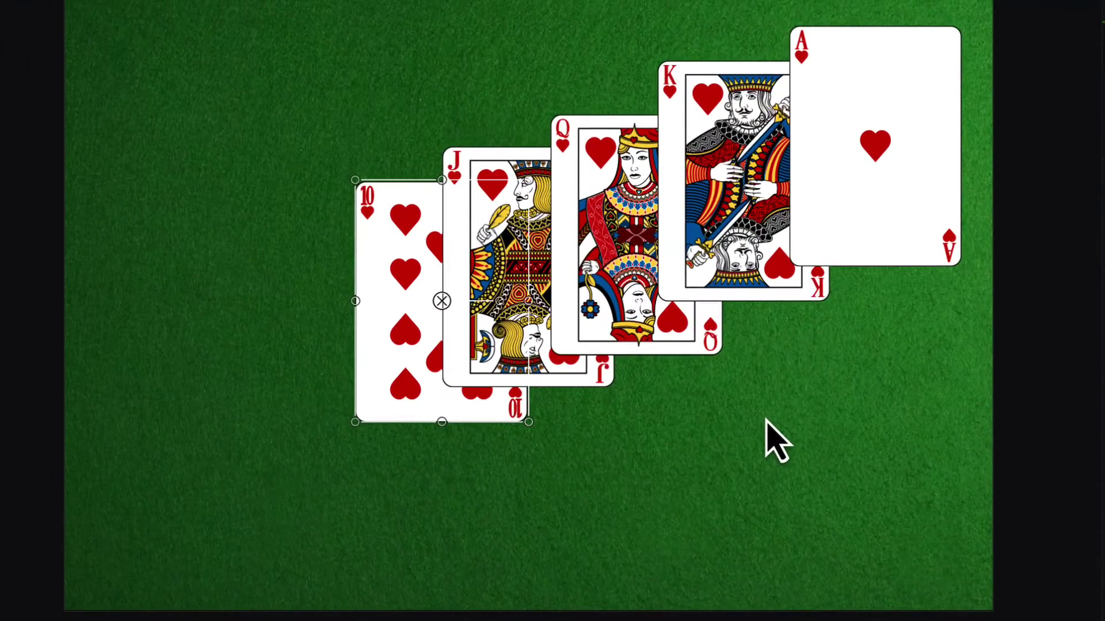
Move the Jack, Queen, King and Ace into a level, overlapping row on top of the Ten, leaving each card's corner visible
left_click(557, 375)
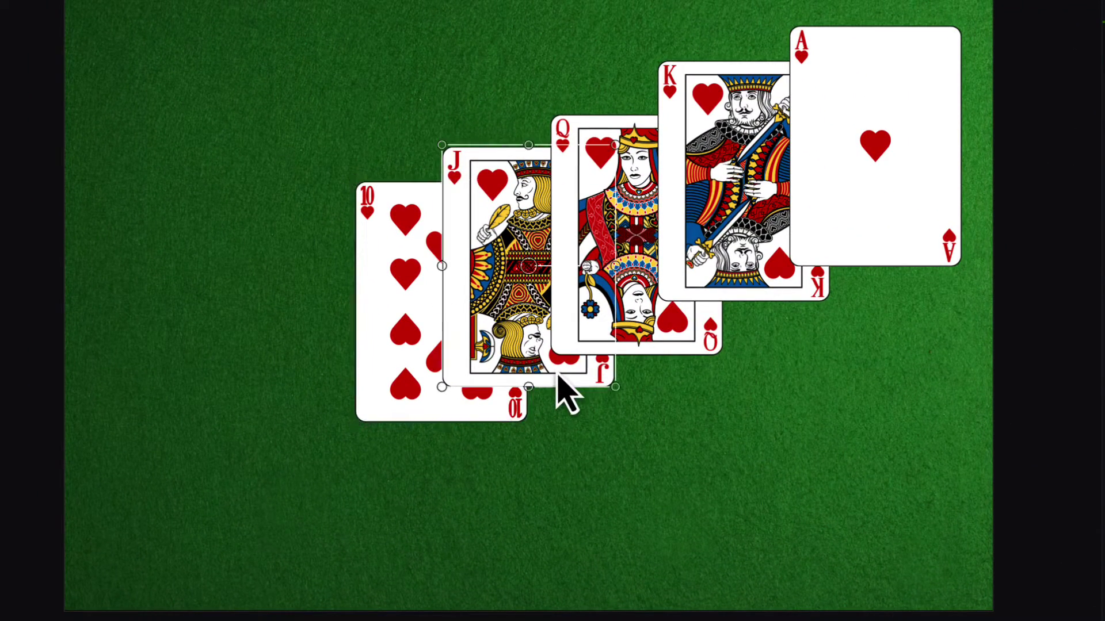
left_click_drag(557, 375, 506, 424)
left_click_drag(653, 338, 506, 399)
left_click_drag(719, 261, 495, 371)
left_click_drag(912, 45, 553, 271)
Copy the Ten Hearts animation onto the Jack, Queen, King and Ace clips and shorten the copies to match its length
left_click(397, 288)
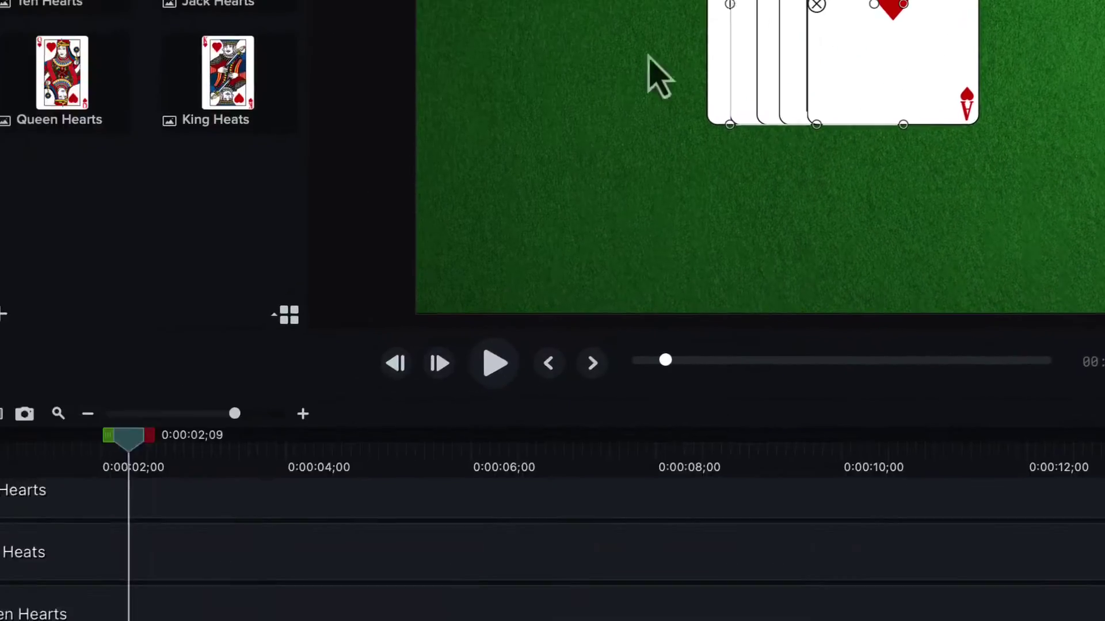
left_click(81, 620)
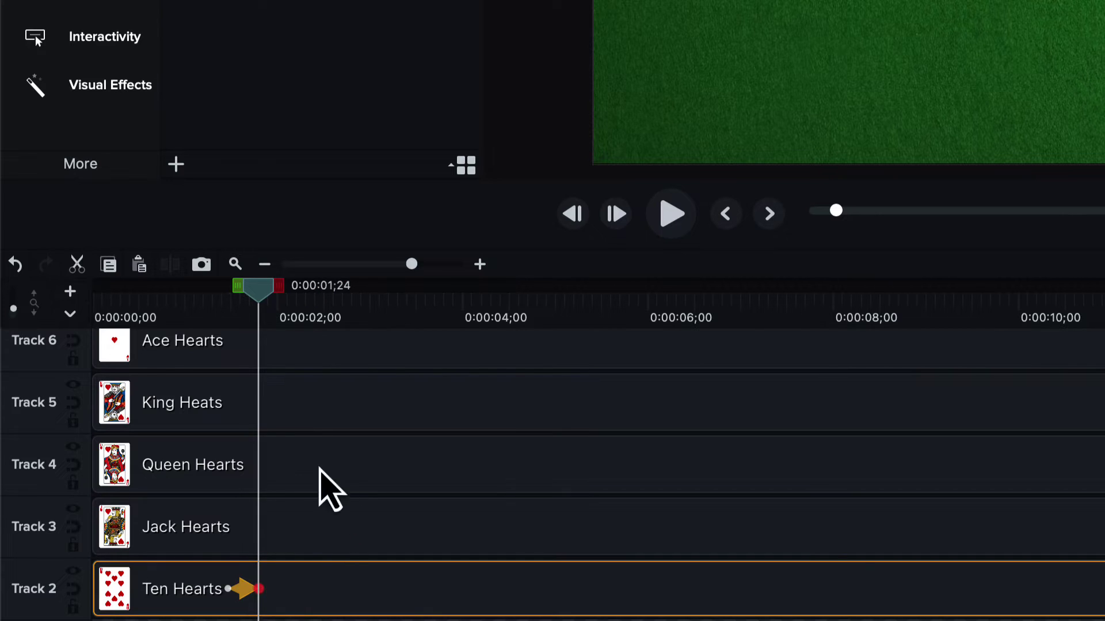
left_click(275, 538)
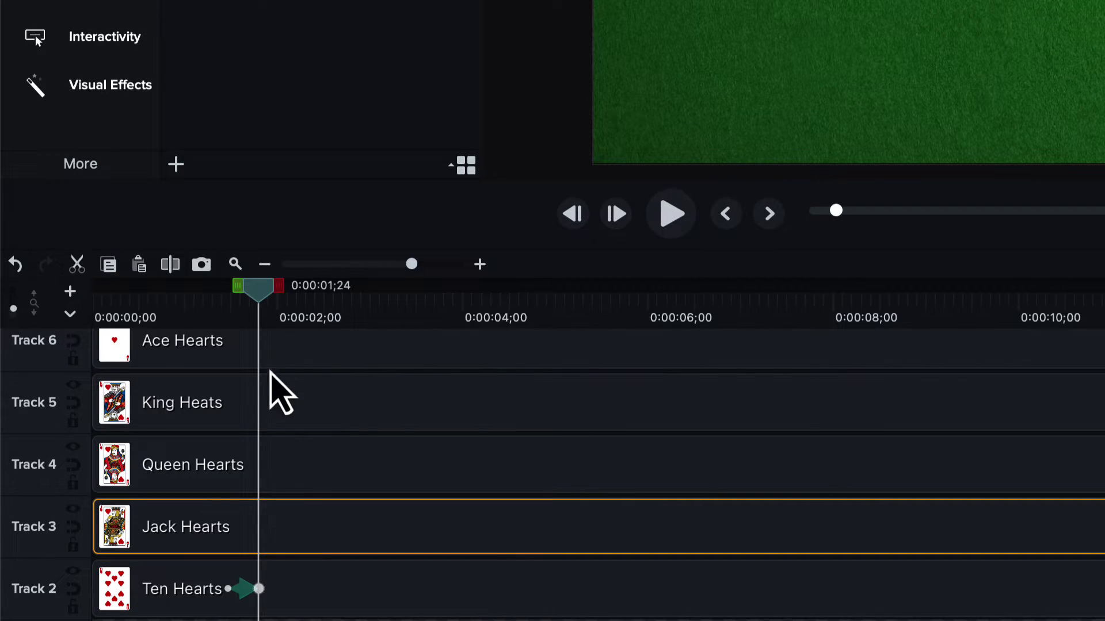
key("ctrl+v")
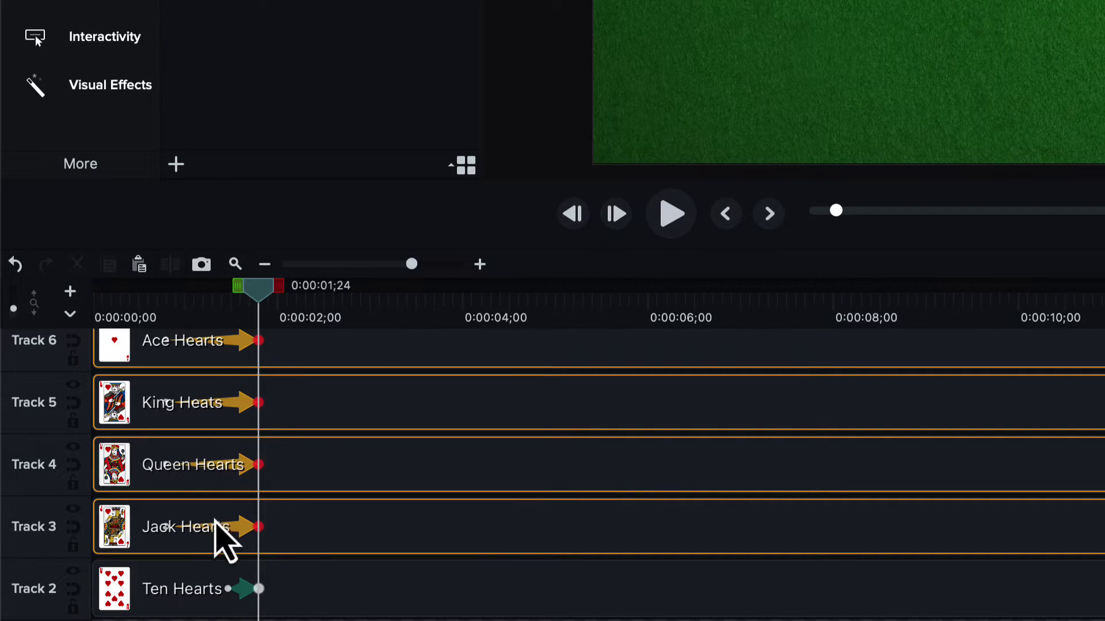
left_click_drag(197, 549, 223, 539)
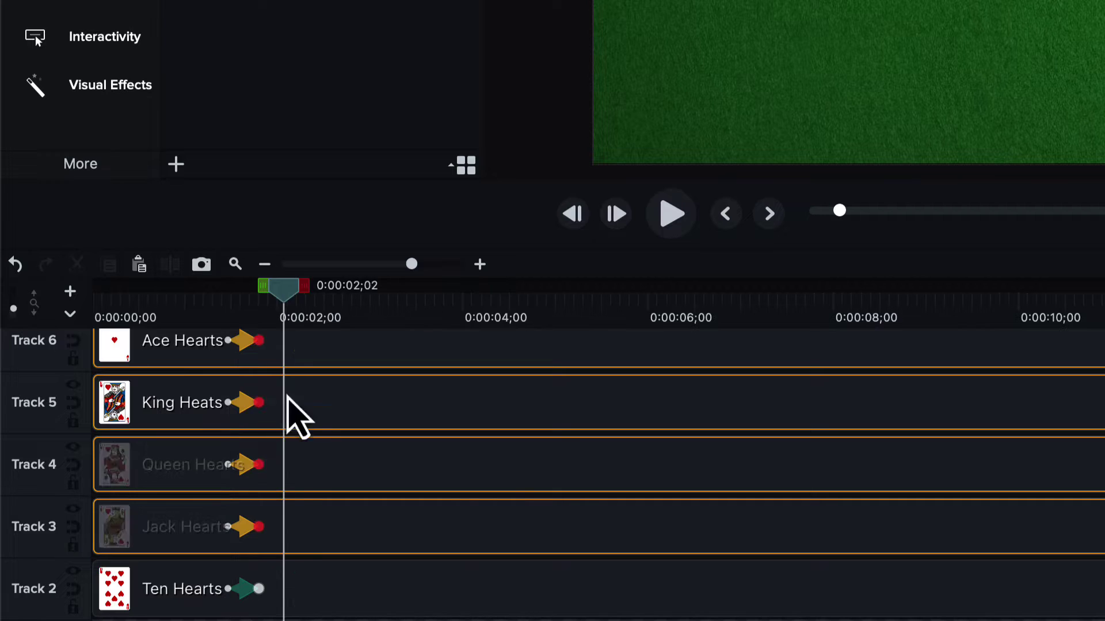
Stagger the five card animations in time so they run one after another in the order Ten, Jack, Queen, King, Ace
left_click(295, 592)
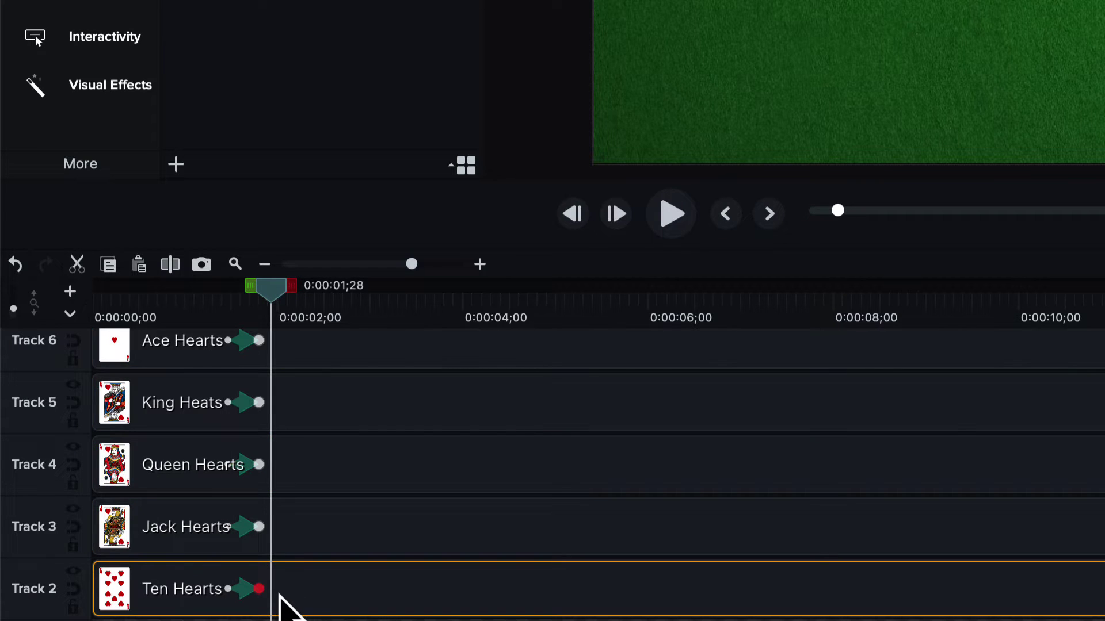
left_click_drag(242, 593, 168, 592)
left_click(242, 532)
left_click_drag(243, 533, 198, 528)
left_click_drag(244, 465, 233, 466)
left_click(258, 403)
left_click_drag(257, 404, 261, 404)
left_click(247, 340)
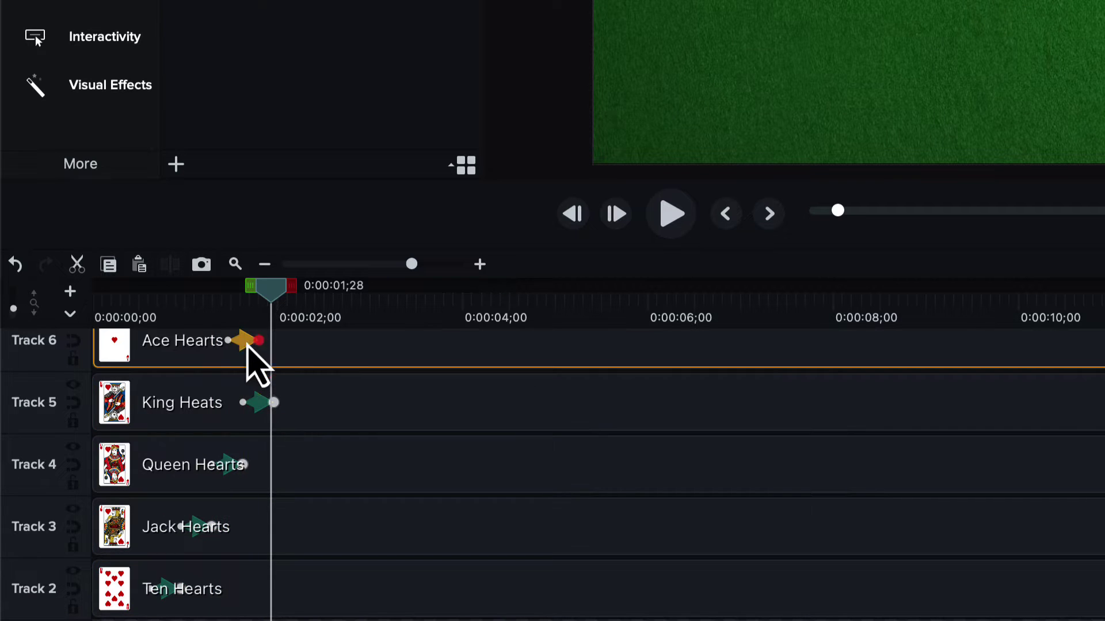
left_click_drag(246, 341, 286, 352)
Preview the staggered entrance of the five cards from 0:00:00;16
left_click(142, 311)
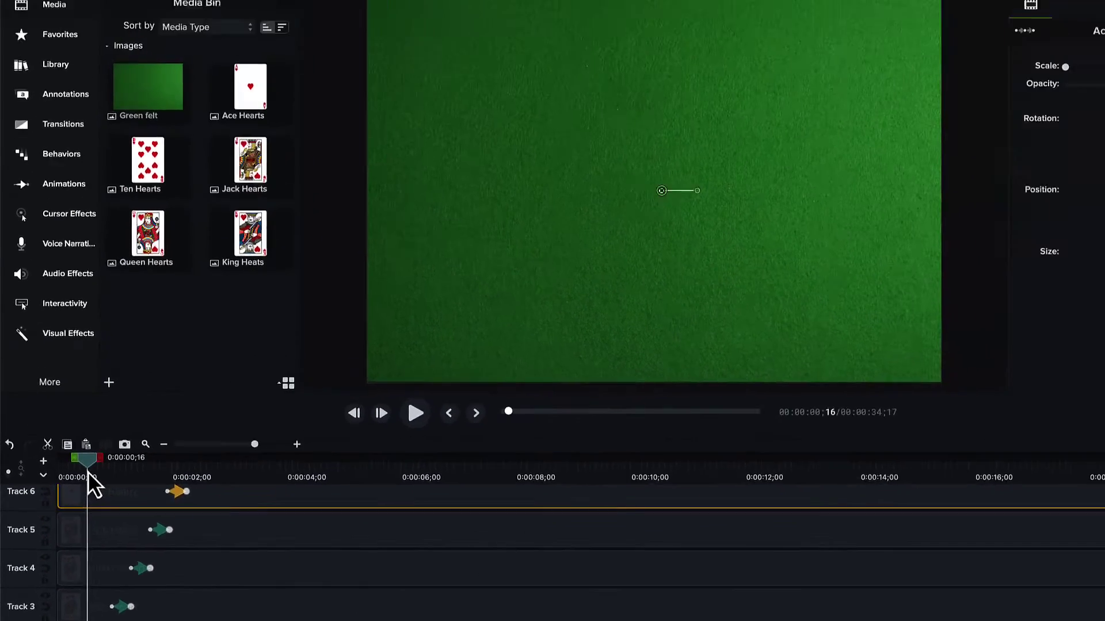
key("space")
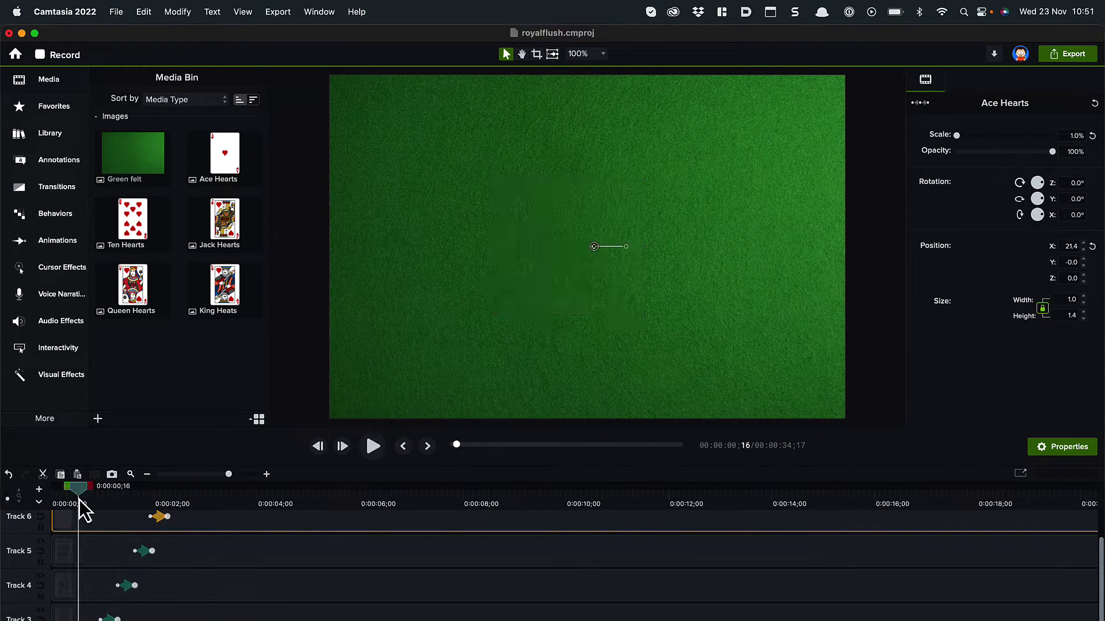
key("space")
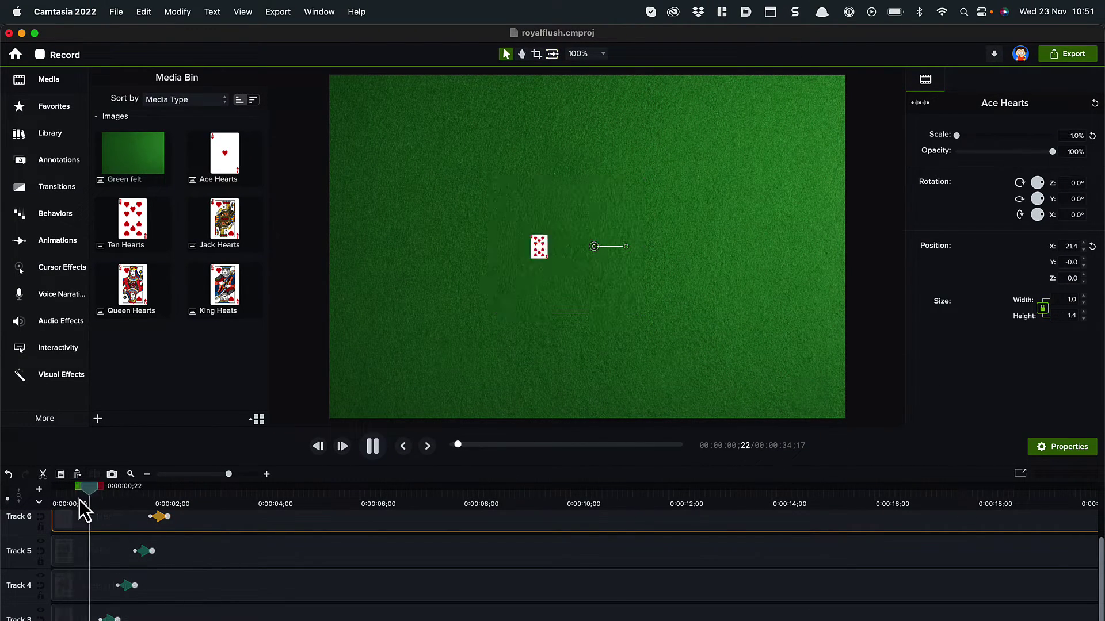
key("space")
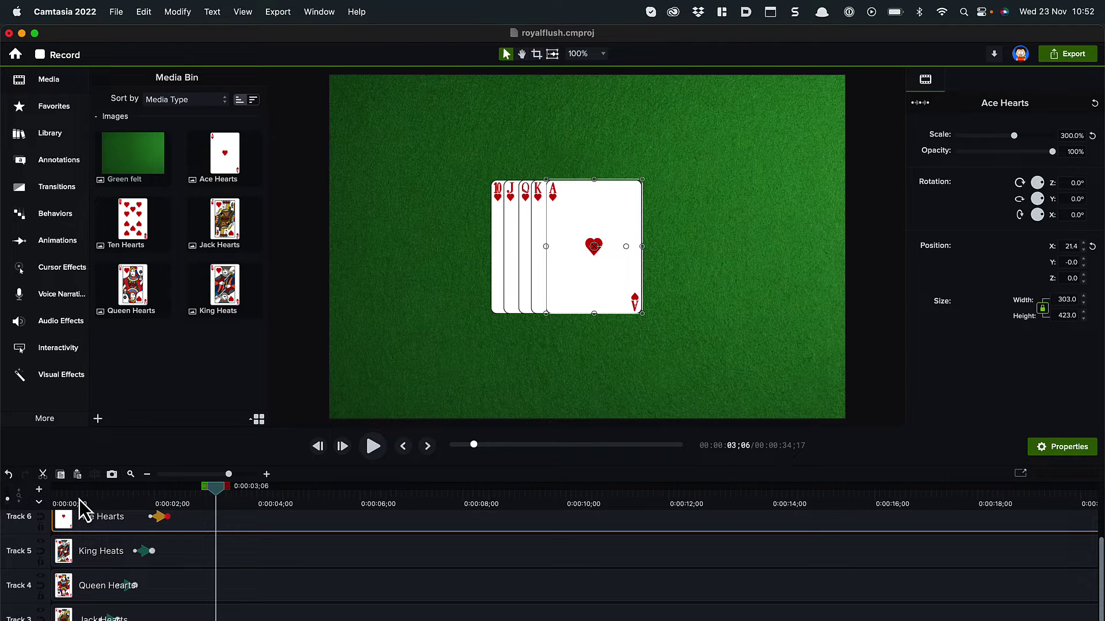
Place the playhead at 0:00:02;11, just after the end of the Ace Hearts animation
left_click(266, 474)
scroll(574, 551, "left", 5)
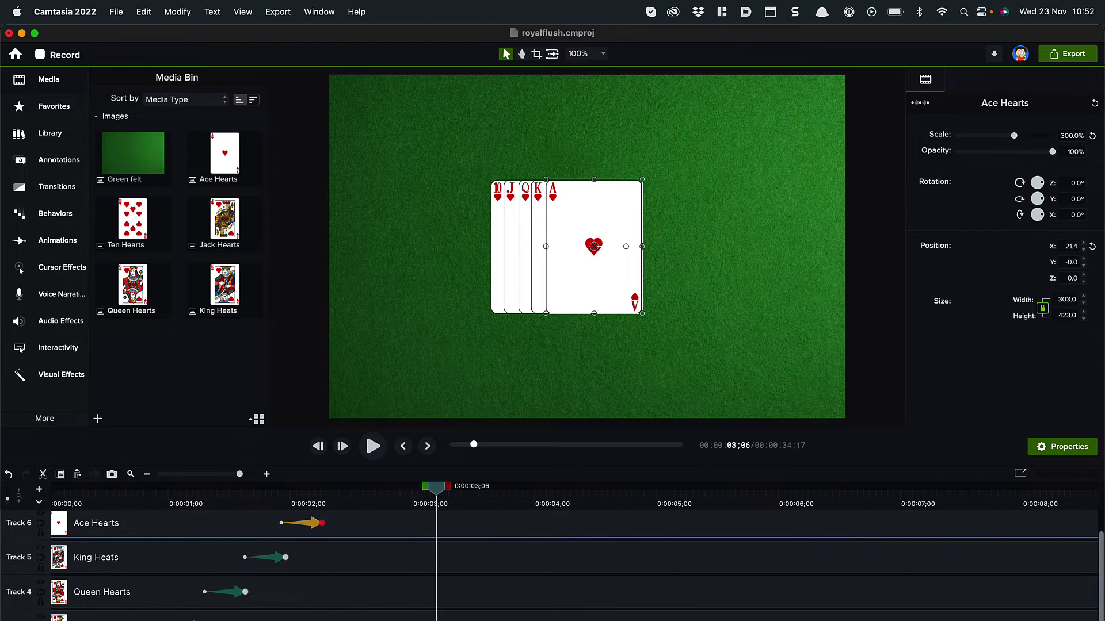
left_click_drag(438, 489, 324, 499)
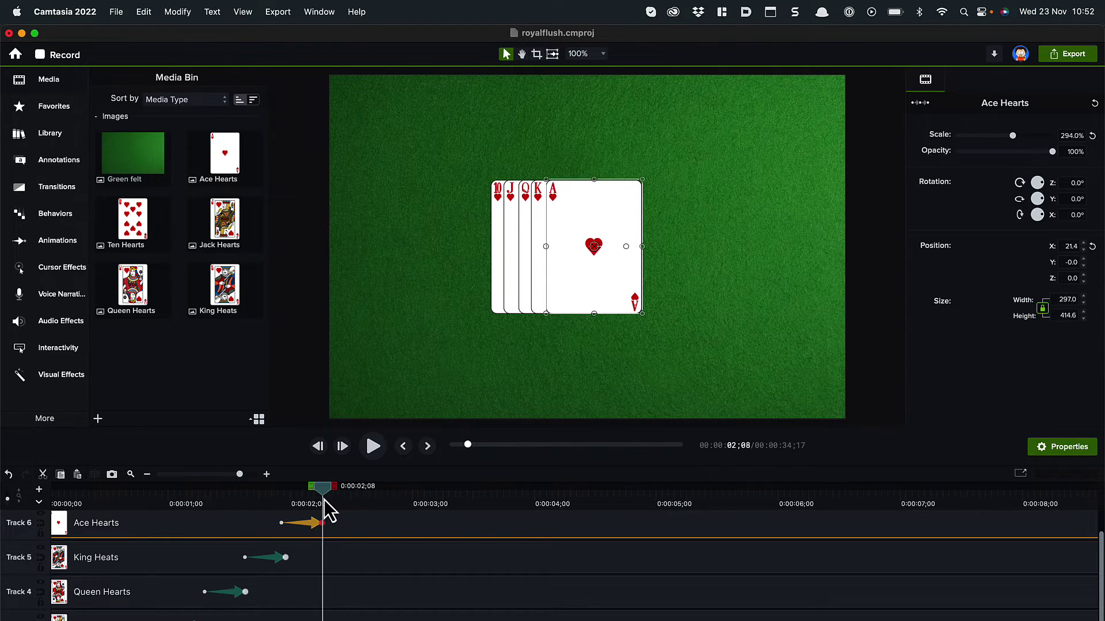
left_click(266, 474)
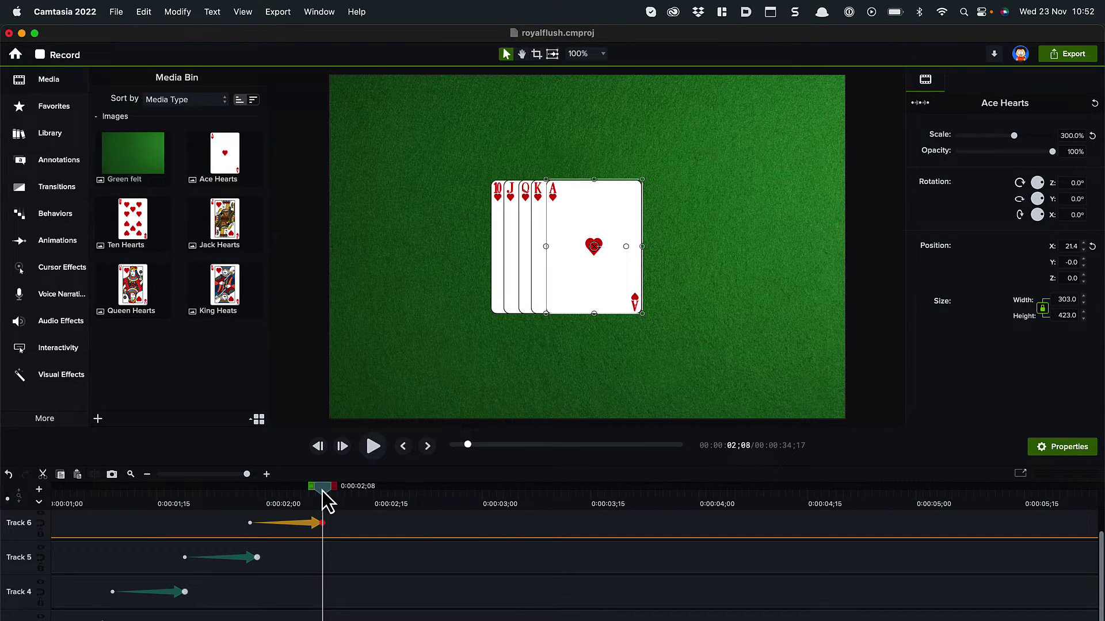
left_click_drag(322, 492, 346, 498)
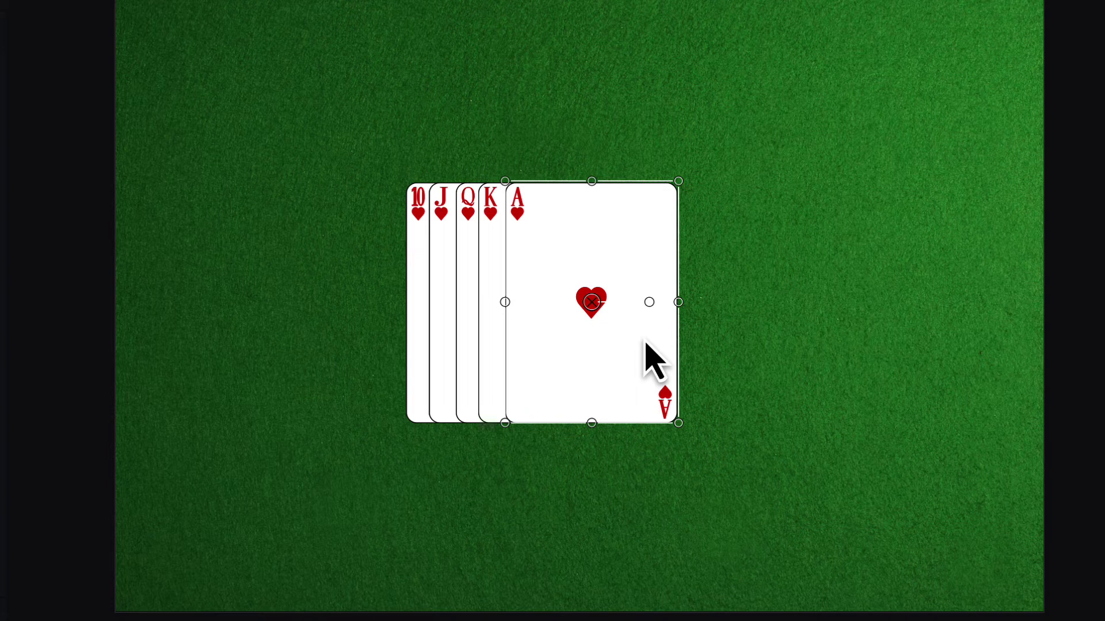
Try moving the Ace Hearts anchor point to the middle of the card's bottom edge, and undo it
key("ctrl")
left_click_drag(593, 307, 593, 424)
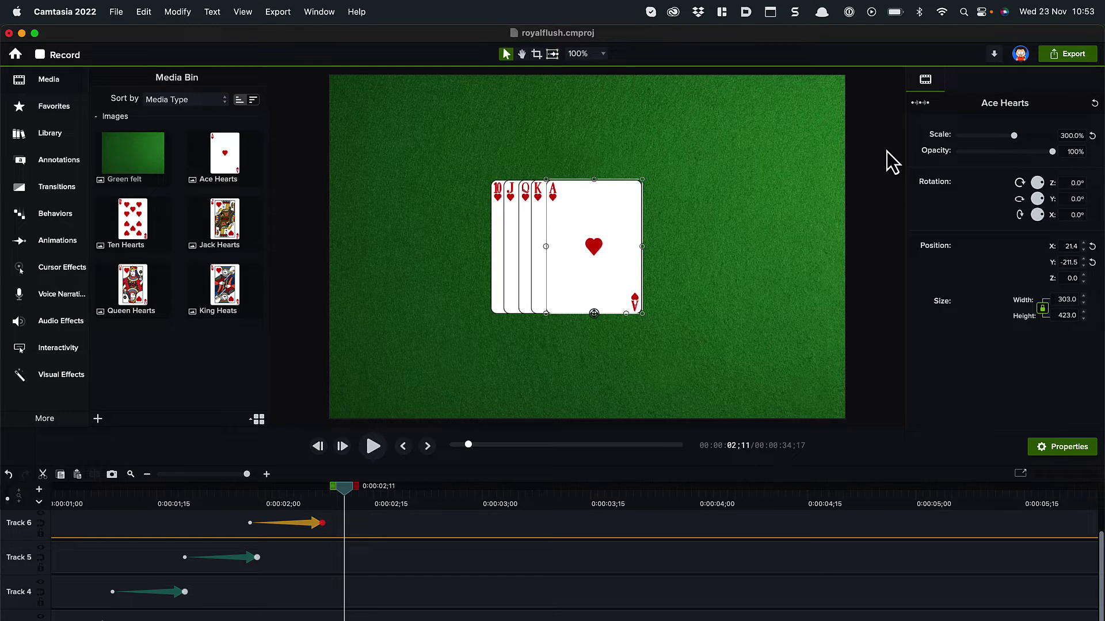
key("super+z")
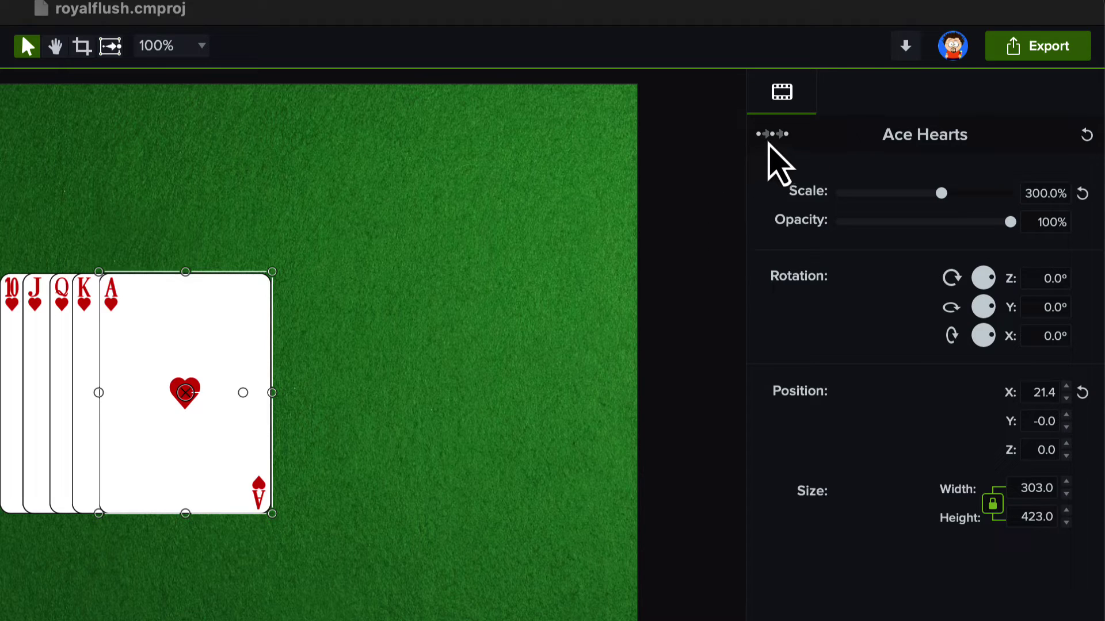
Turn on editing across all animations for Ace Hearts and move its anchor point to the middle of the card's bottom edge
left_click(770, 142)
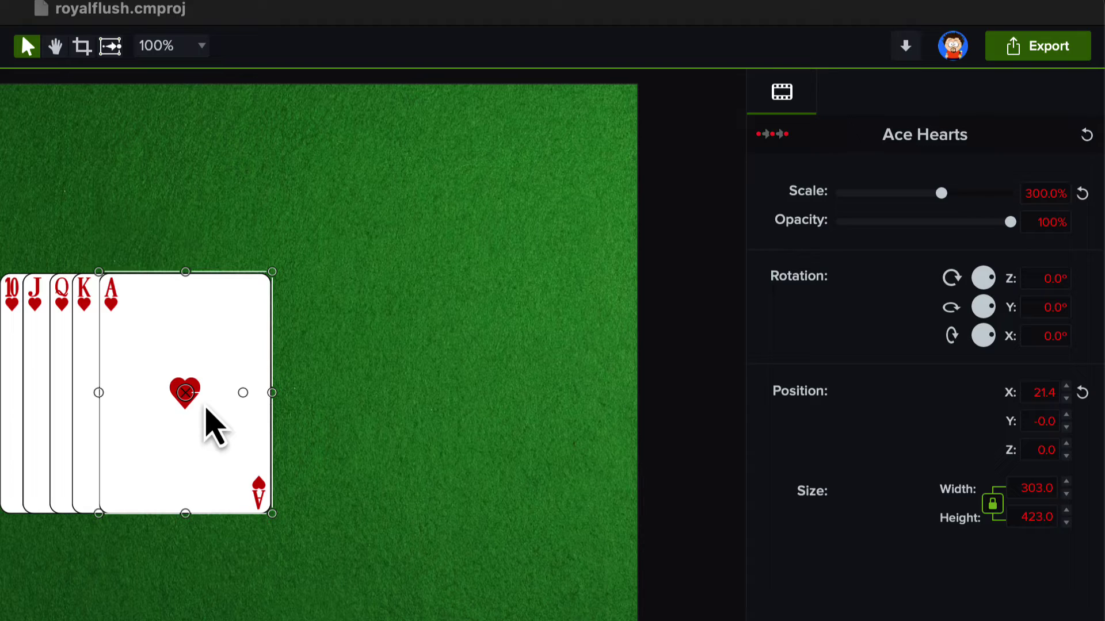
left_click_drag(185, 393, 185, 514)
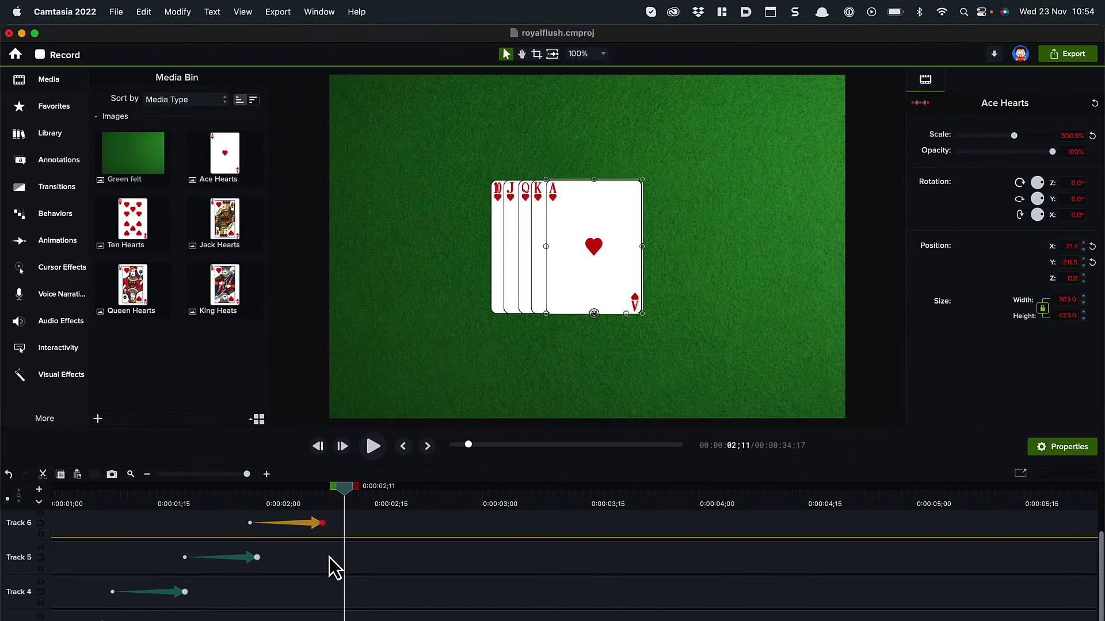
scroll(329, 557, "left", 5)
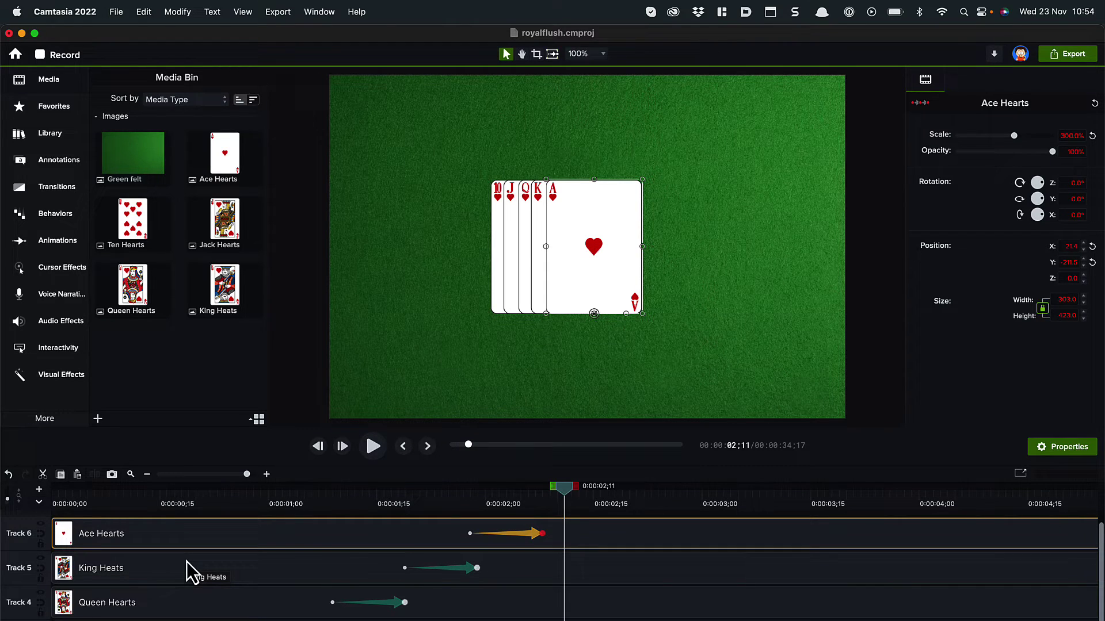
Solo the King Heats track and move the King's anchor point to the middle of the card's bottom edge
left_click(539, 287)
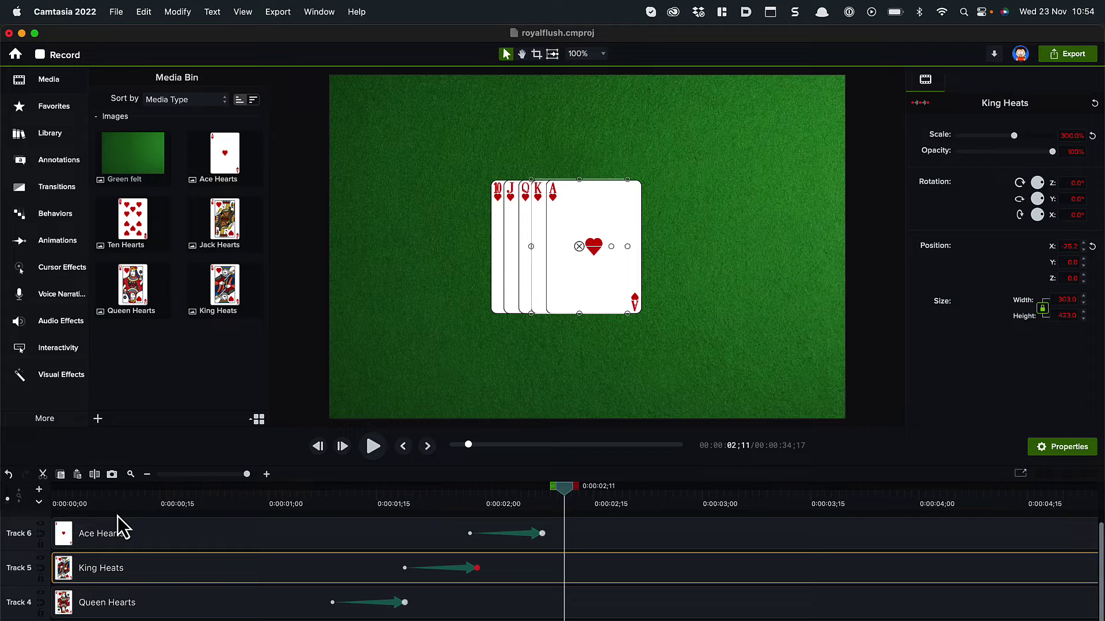
key("alt")
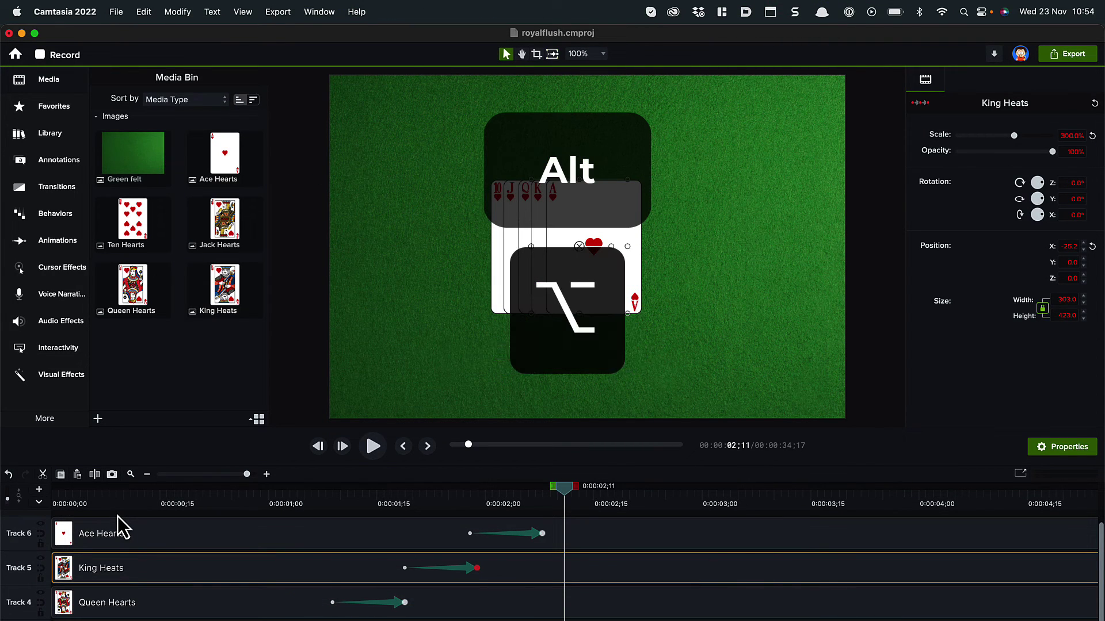
left_click(41, 562, "alt")
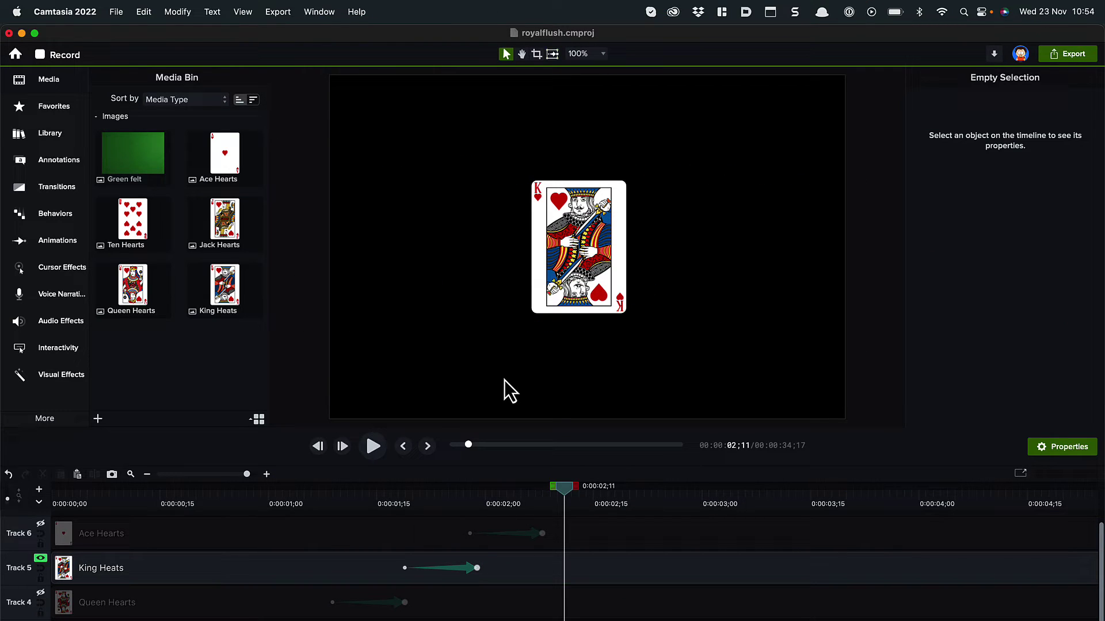
left_click(572, 277)
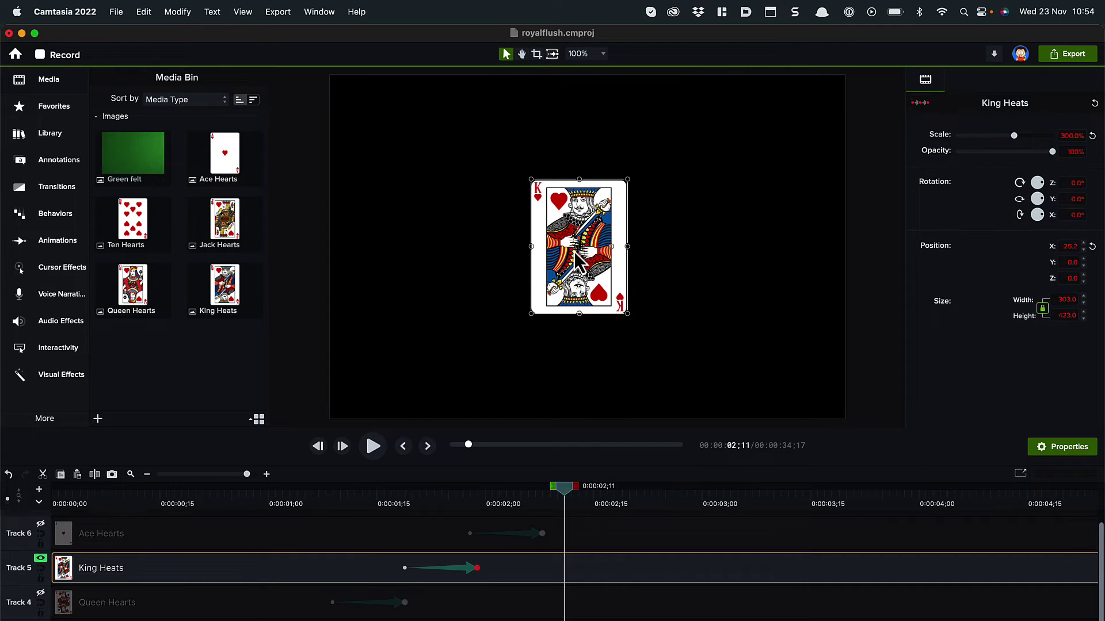
left_click_drag(579, 256, 582, 320)
left_click(63, 566)
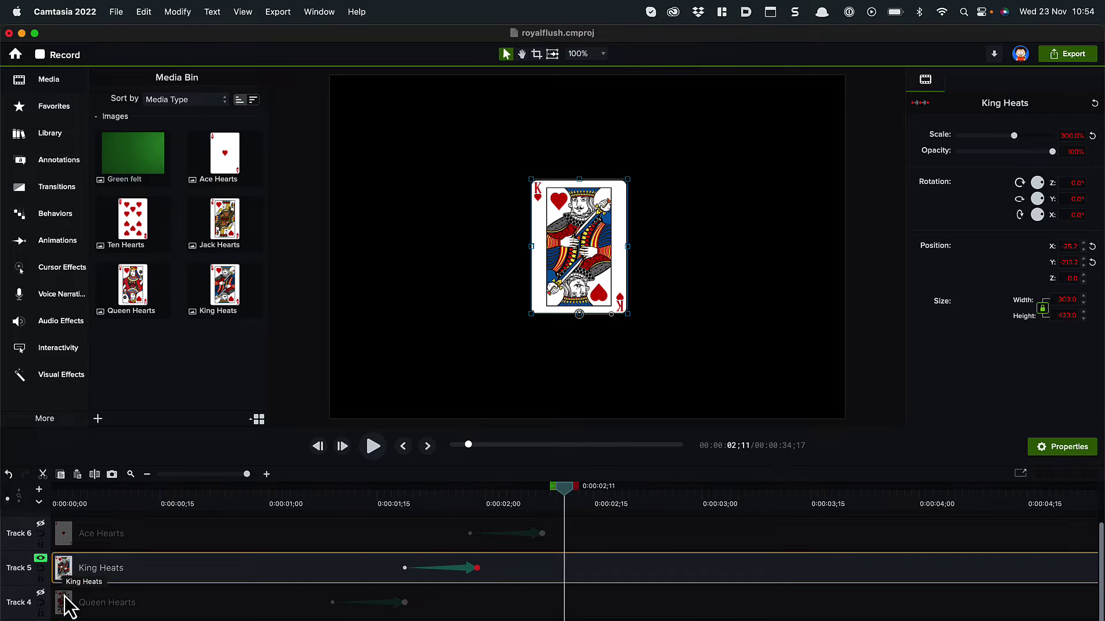
Solo the Queen Hearts track instead of the King's and move the Queen's anchor point to the middle of its bottom edge
left_click(41, 594)
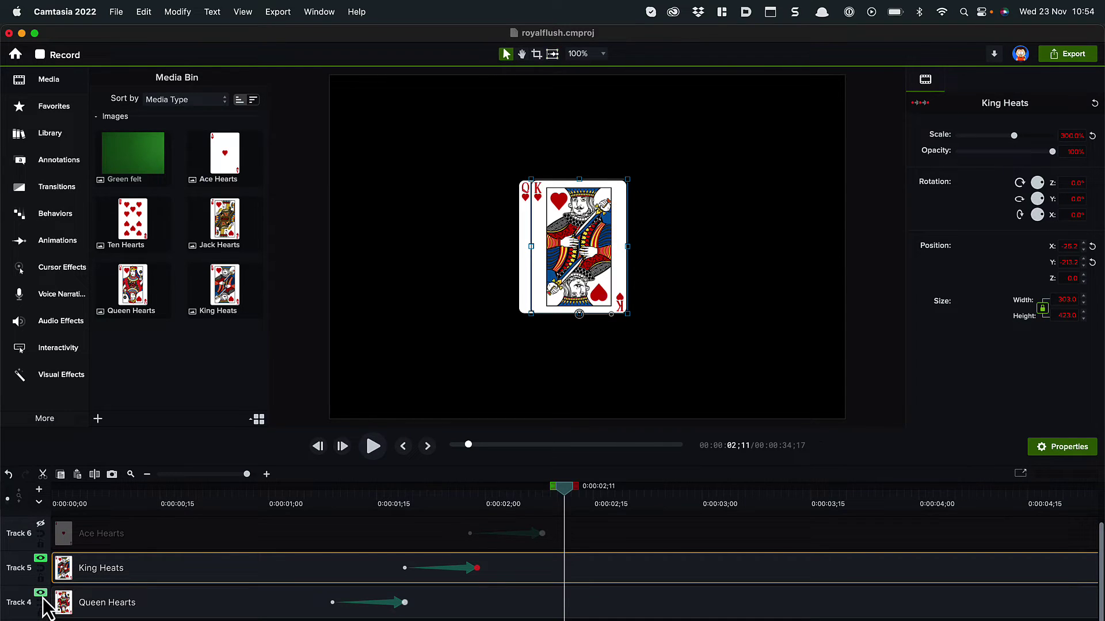
left_click(42, 559)
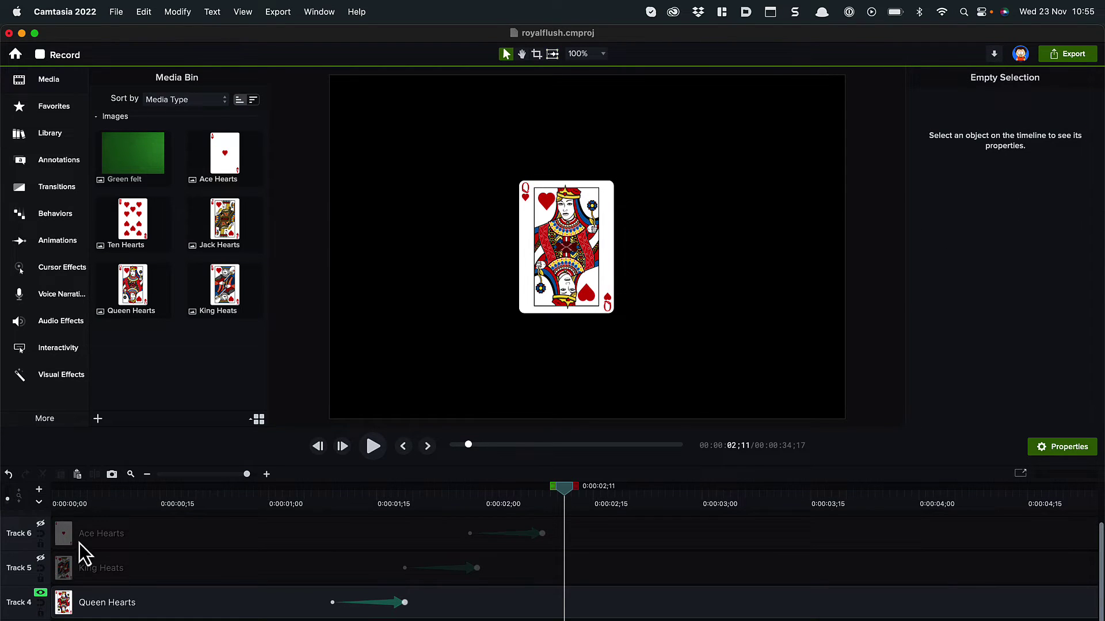
left_click(155, 605)
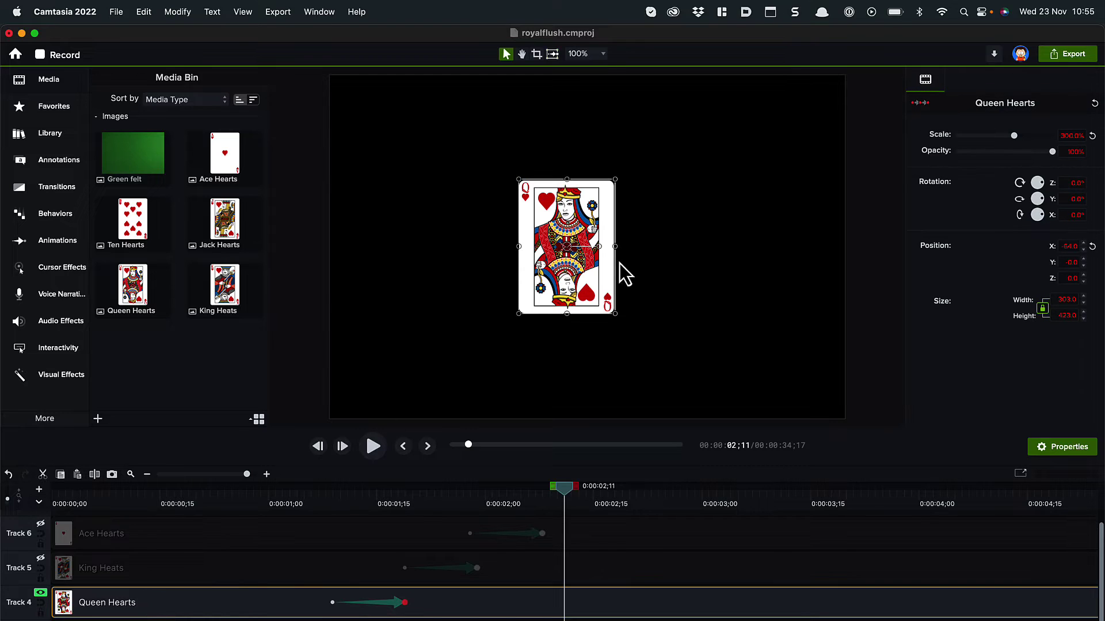
left_click_drag(567, 249, 572, 317)
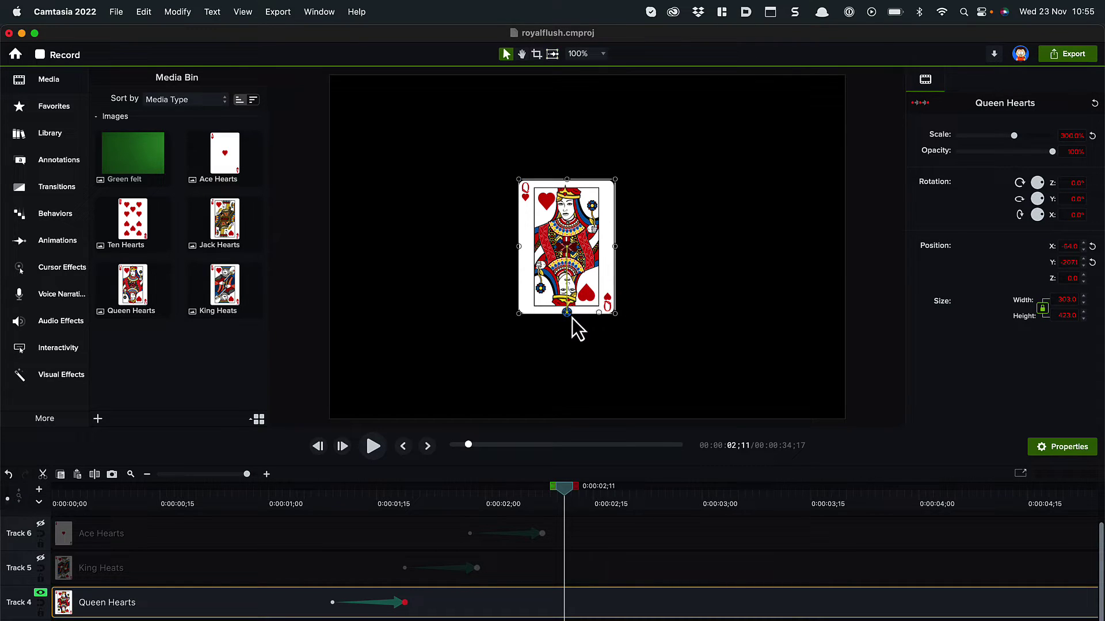
Isolate the Jack Hearts and Ten Hearts cards in turn and move each anchor point to the middle of the bottom edge
left_click(40, 593)
left_click(556, 251)
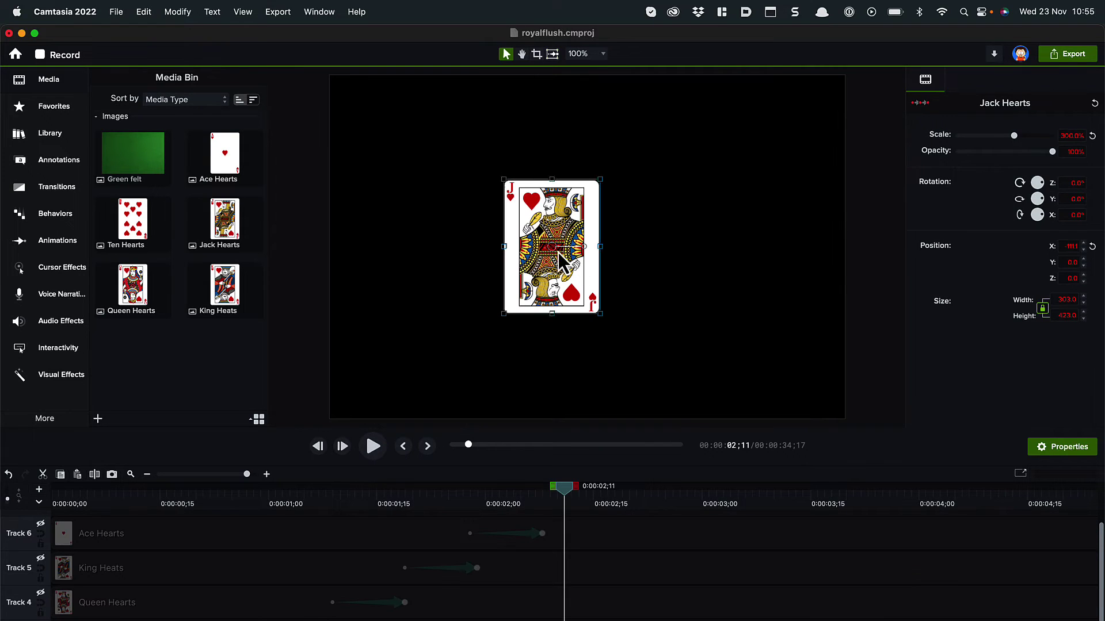
left_click_drag(553, 250, 552, 314)
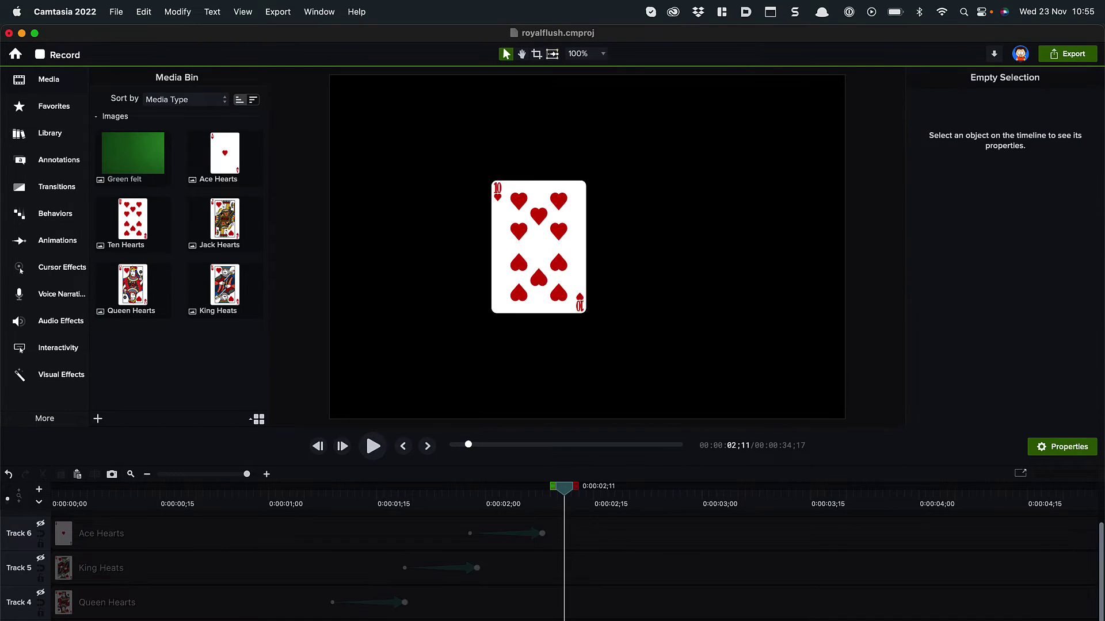
left_click(538, 251)
left_click_drag(538, 247, 539, 315)
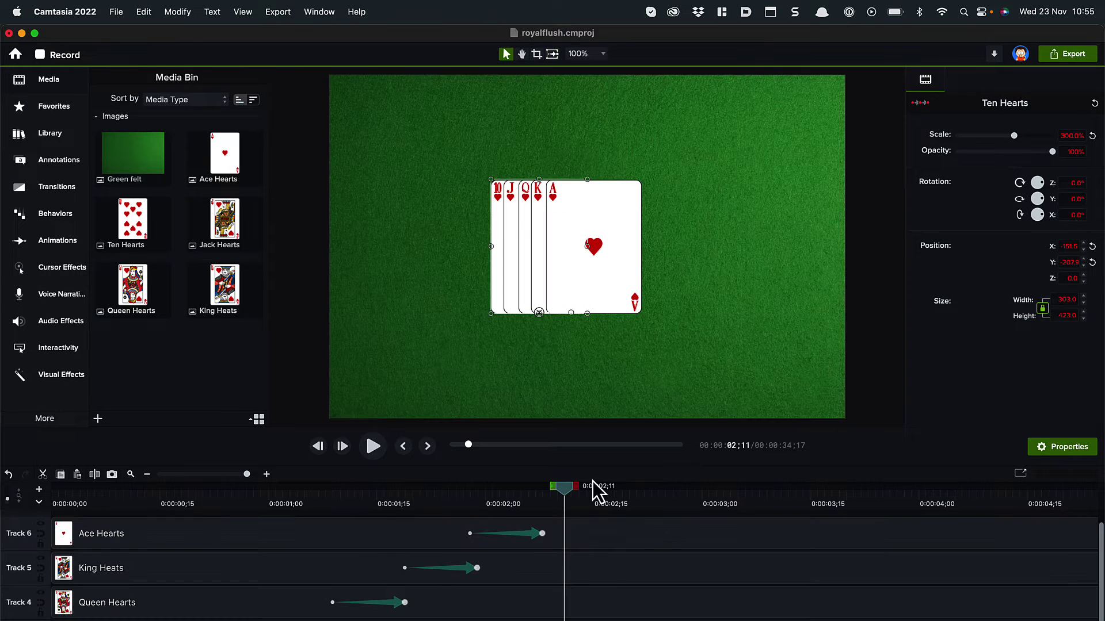
Preview the entrance of the five cards from near the start of the timeline with their moved anchor points
left_click_drag(568, 493, 158, 519)
key("space")
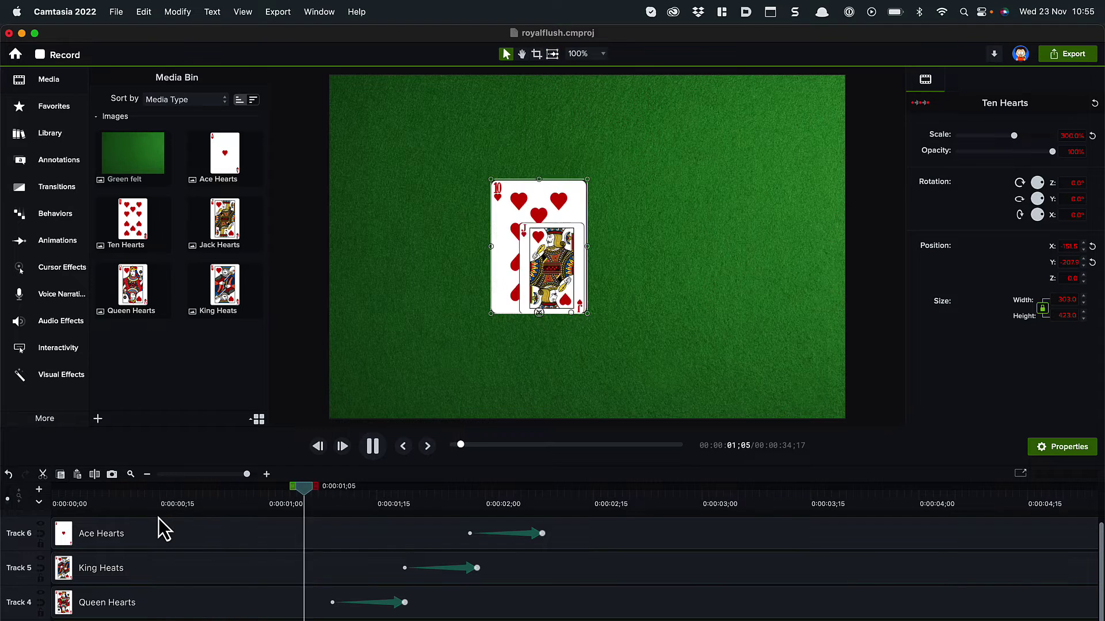
key("space")
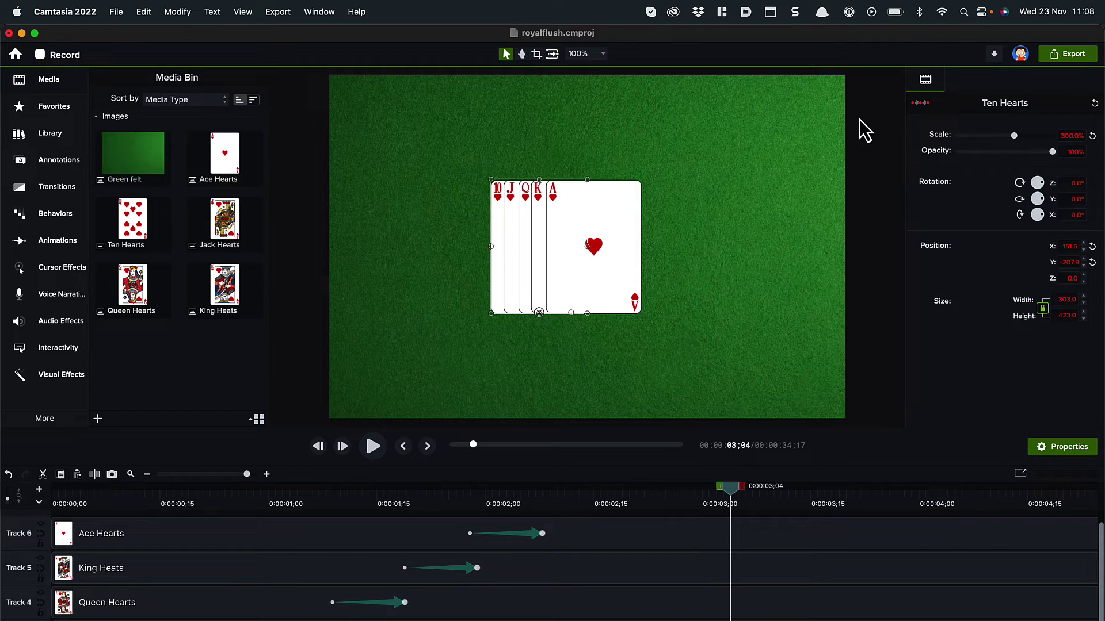
Turn off editing across all animations and add a custom animation ending at 0:00:04;20 to all five cards
left_click(913, 106)
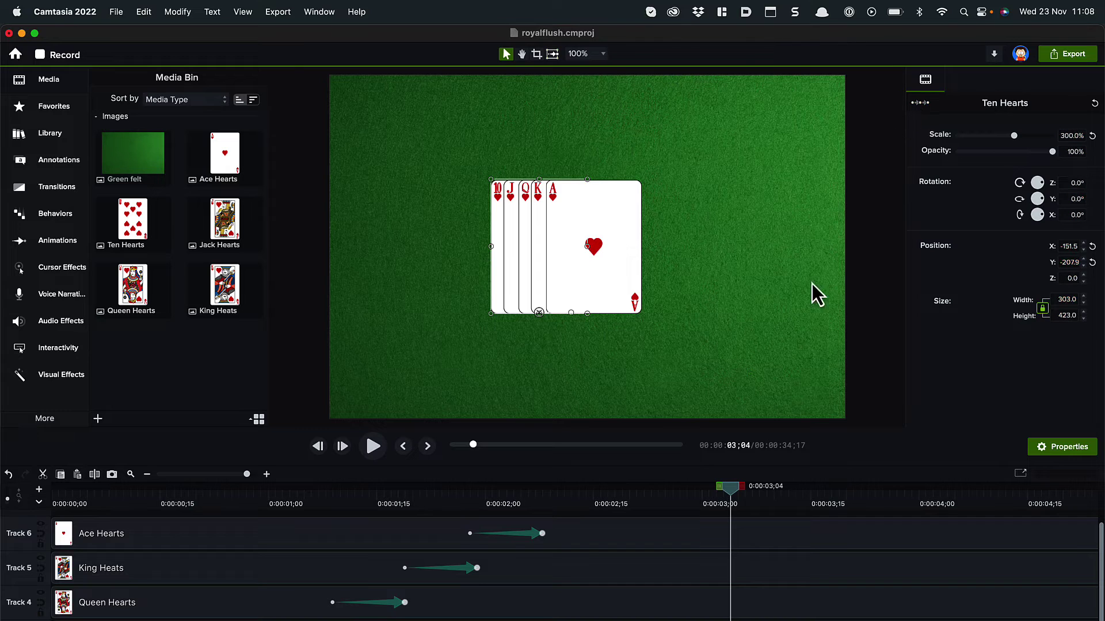
left_click_drag(731, 488, 973, 496)
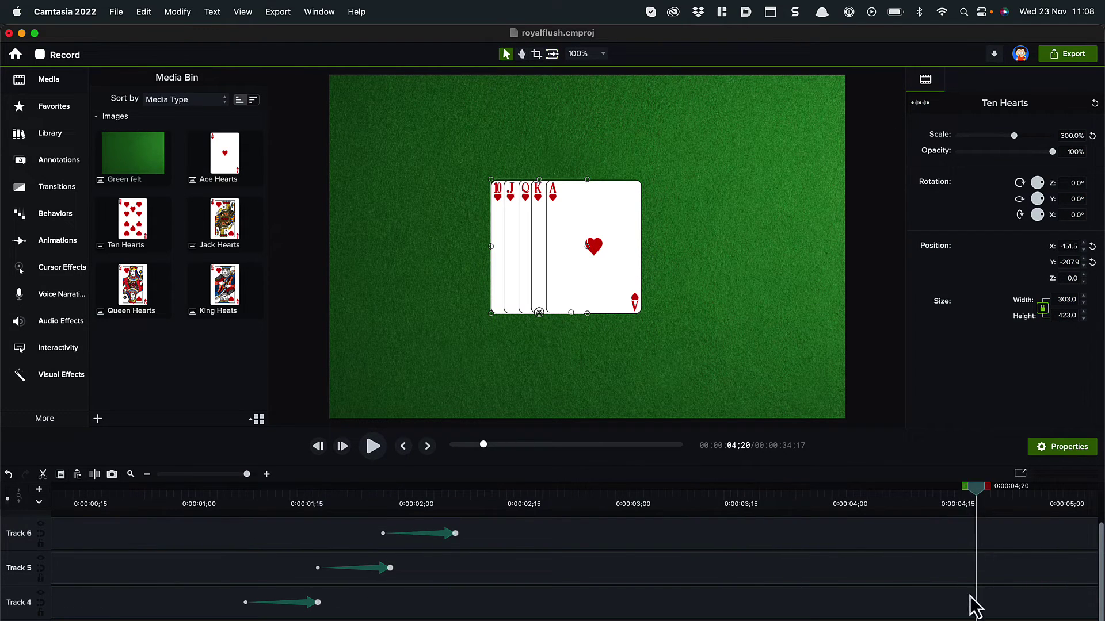
key("super+a")
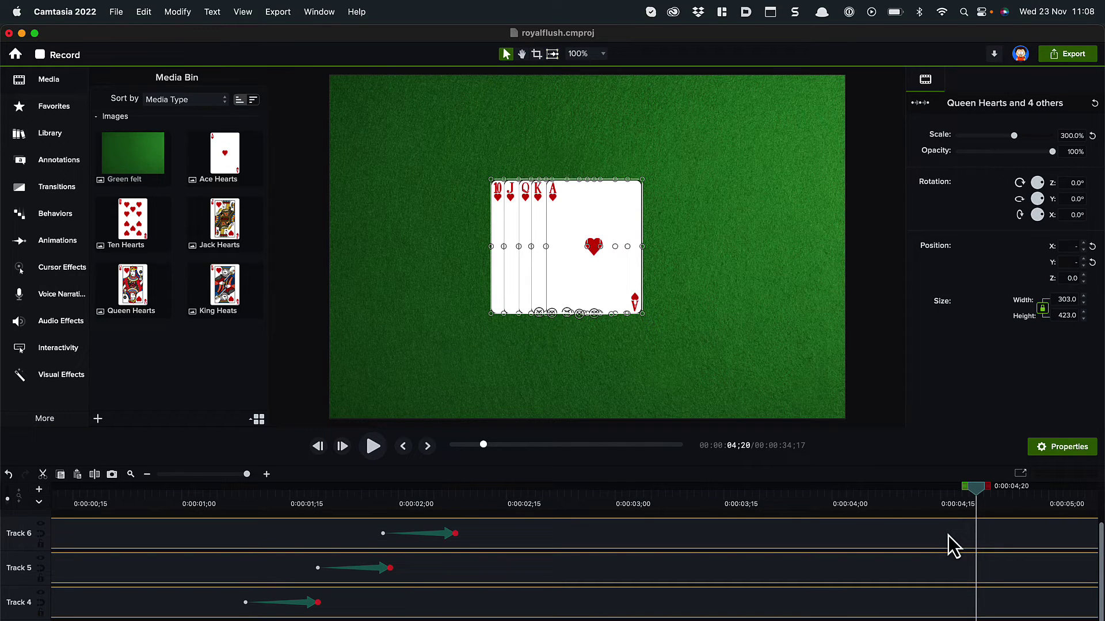
key("a")
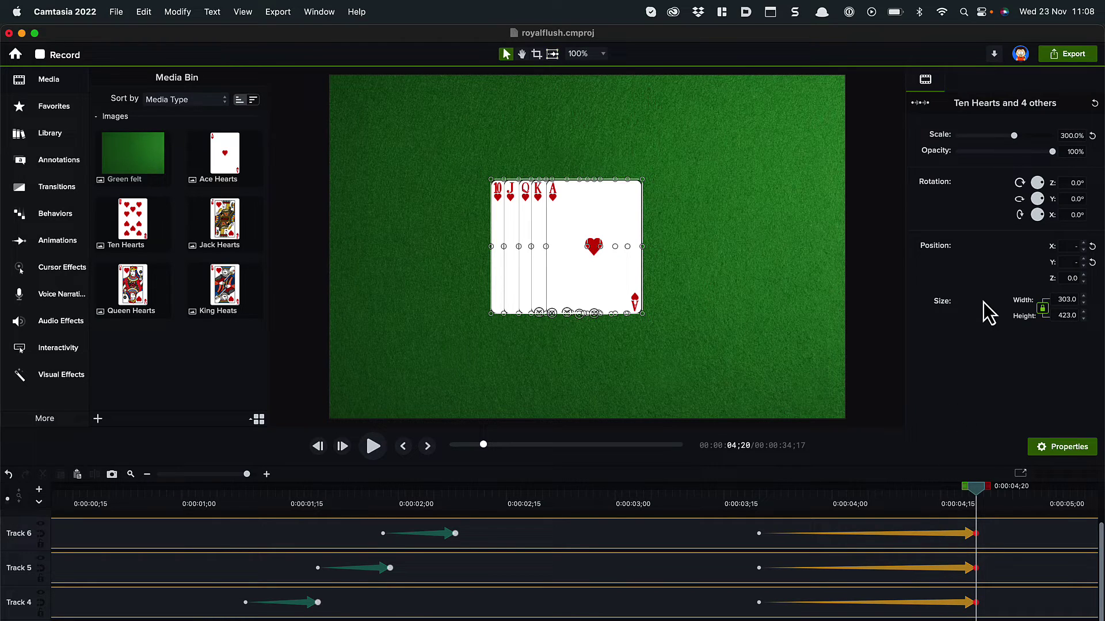
With the playhead at 0:00:04;24, past the new animations, set the Z rotation of Ace Hearts to -45°
left_click_drag(1037, 183, 1065, 187)
left_click(1012, 520)
left_click(1014, 518)
left_click(1015, 533)
left_click_drag(626, 315, 624, 350)
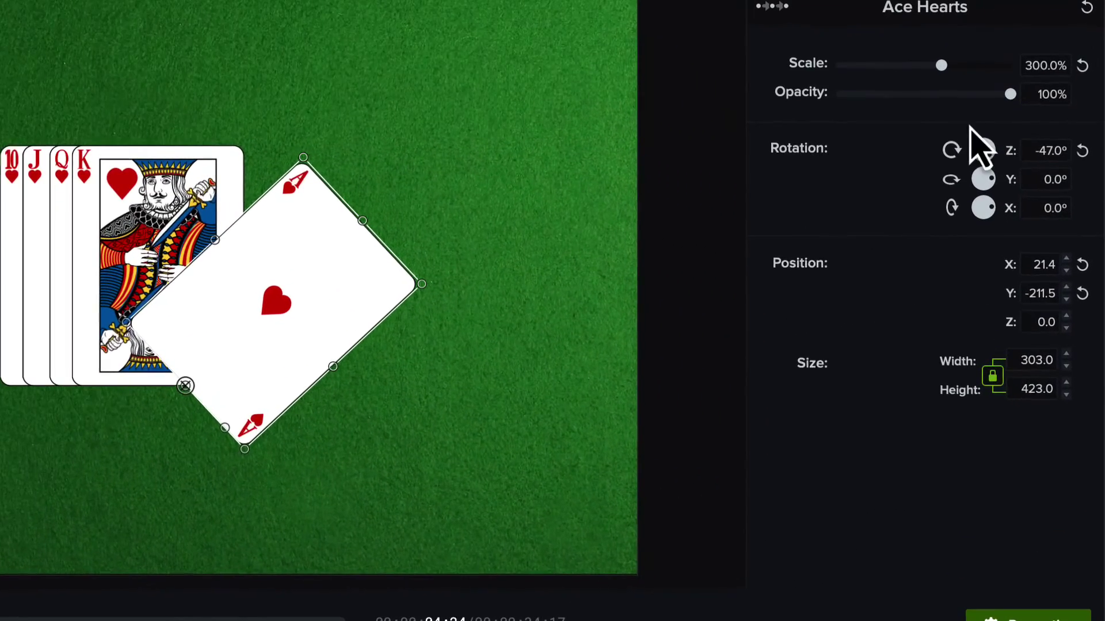
left_click(1061, 149)
type("-45")
key("Return")
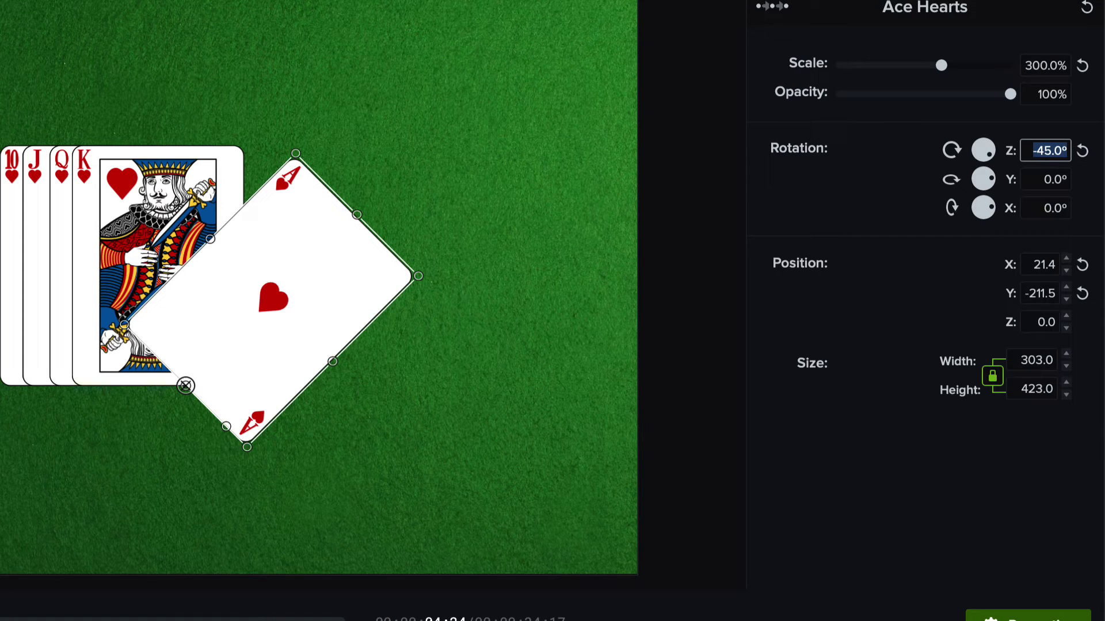
Set the Z rotation of the King Heats card to -35°
left_click(115, 259)
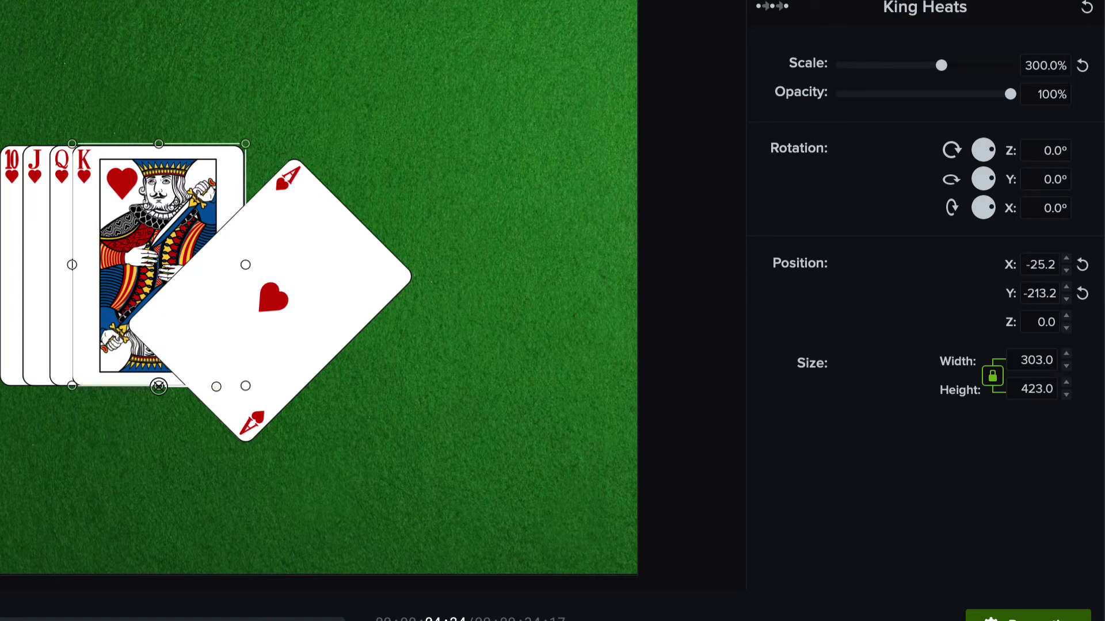
left_click(1035, 151)
type("-35")
key("Return")
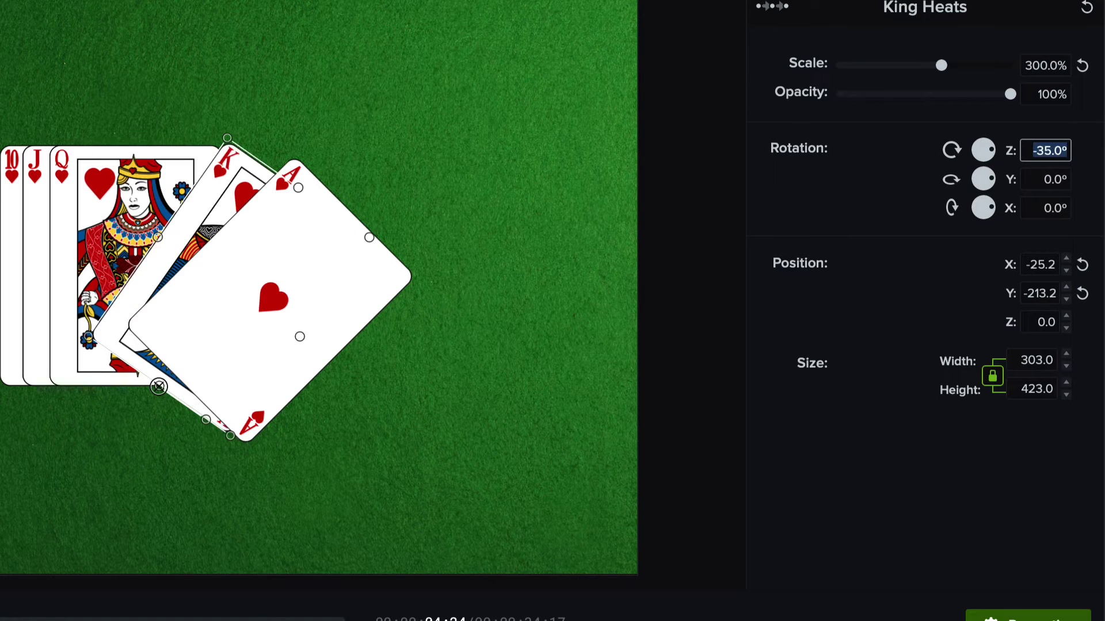
Set the Z rotation of the Queen Hearts card to -25°
left_click(136, 264)
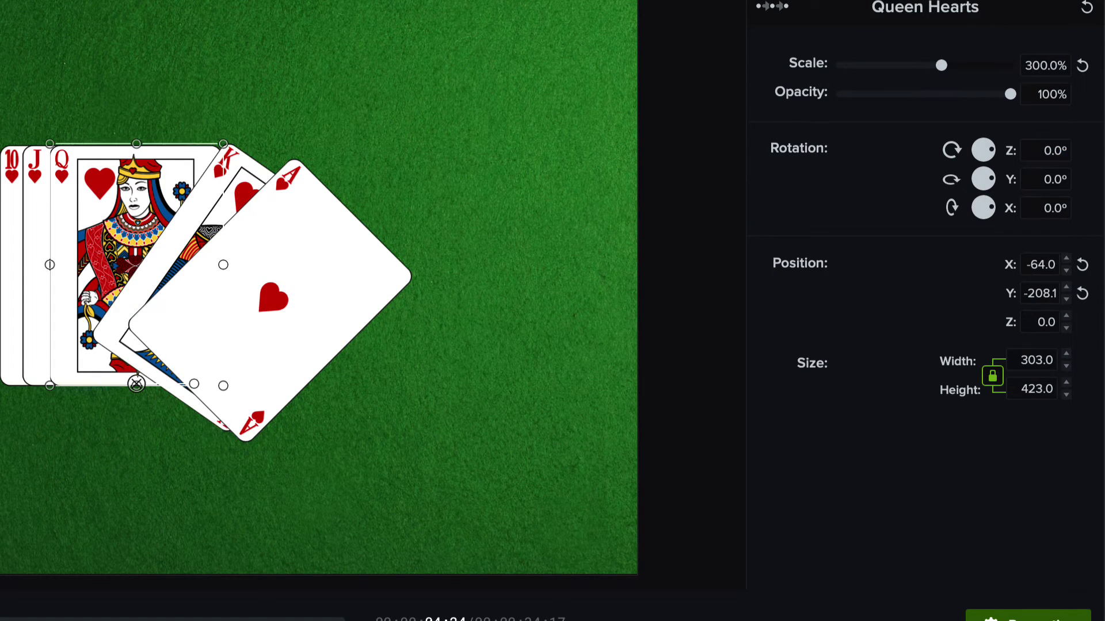
left_click(1026, 150)
left_click_drag(1026, 150, 1096, 166)
type("-25")
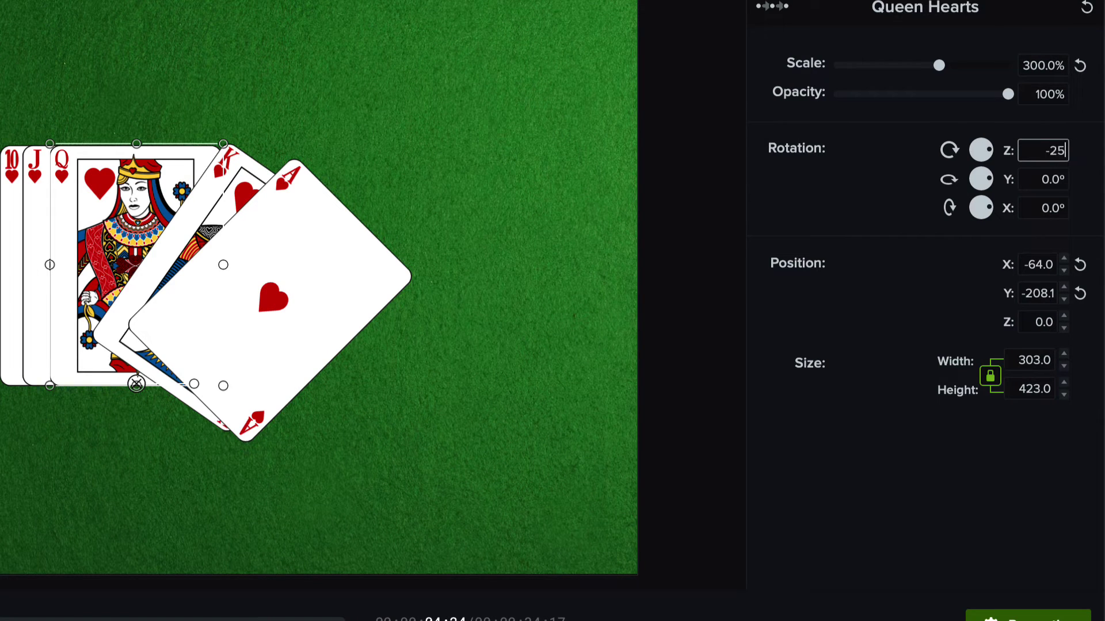
key("Return")
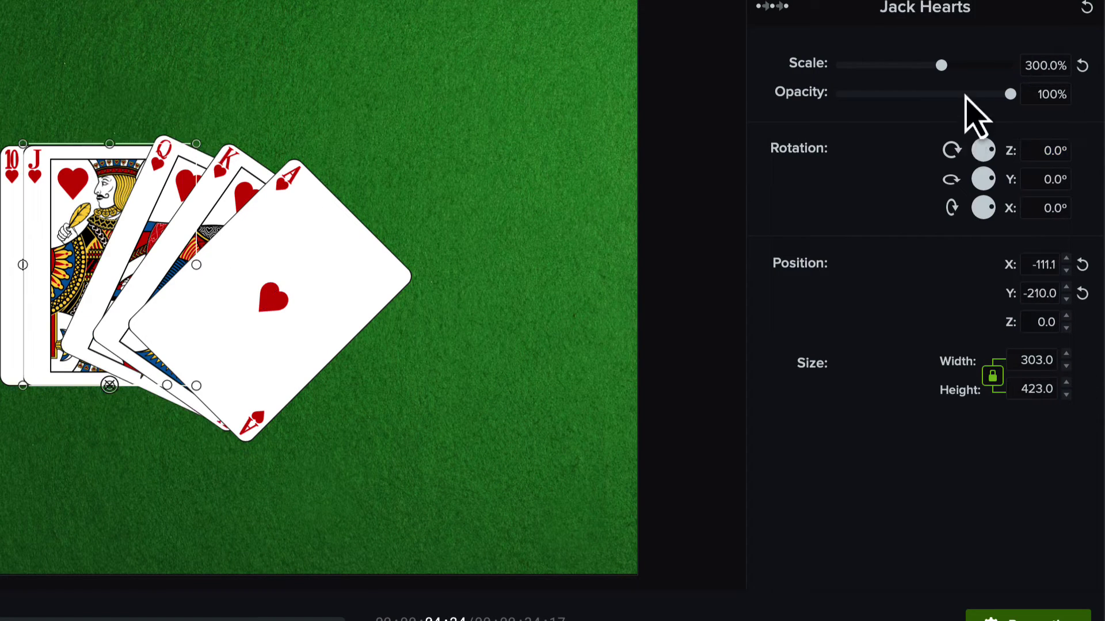
Set the Z rotation of the Jack Hearts card to -15°
left_click_drag(1030, 154, 1092, 155)
type("-15")
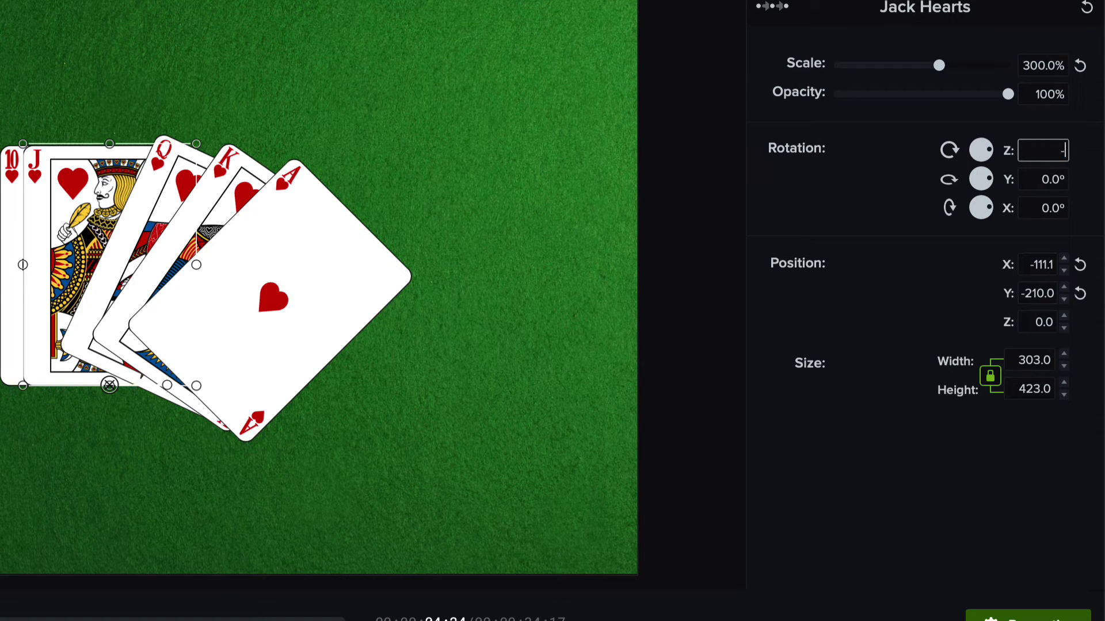
key("Return")
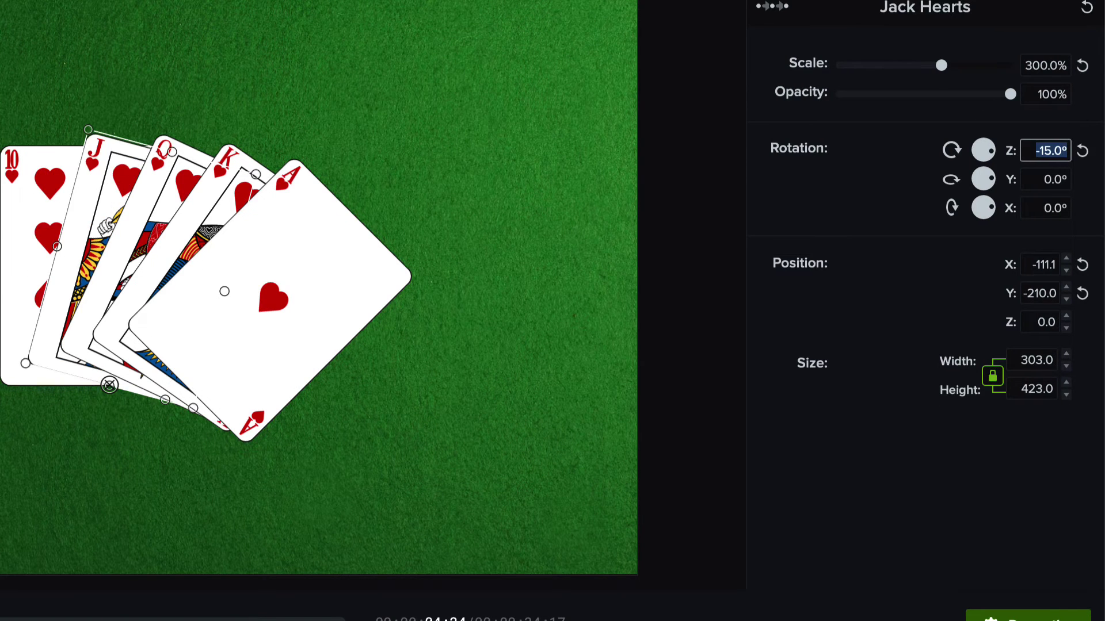
Set the Z rotation of the Ten Hearts card to -5°
left_click(17, 317)
left_click(1039, 155)
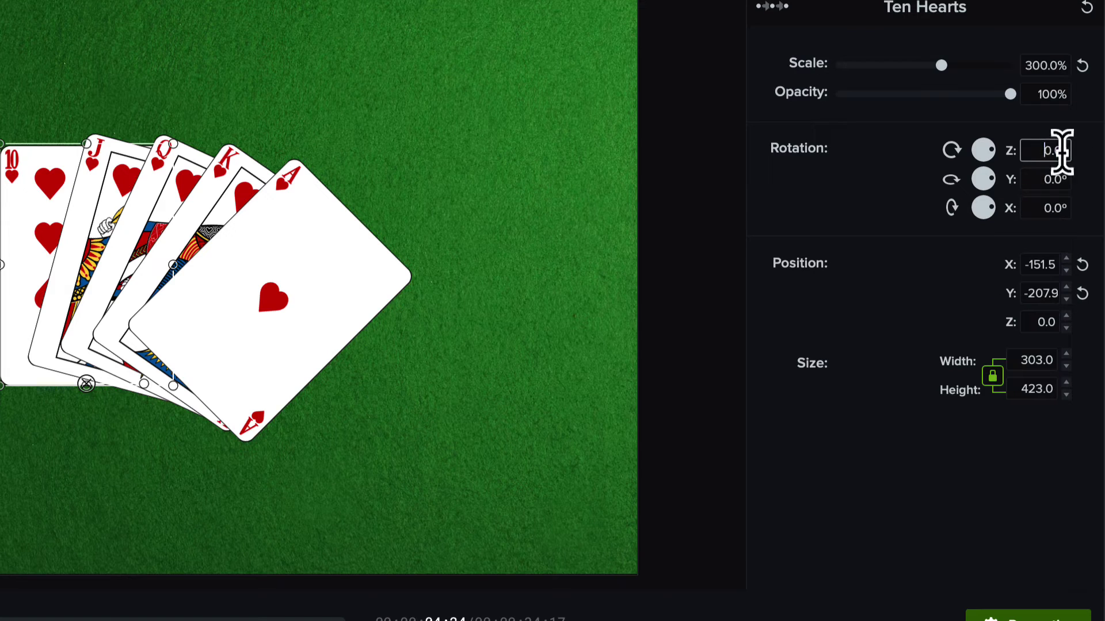
left_click_drag(1062, 151, 1099, 170)
type("-5")
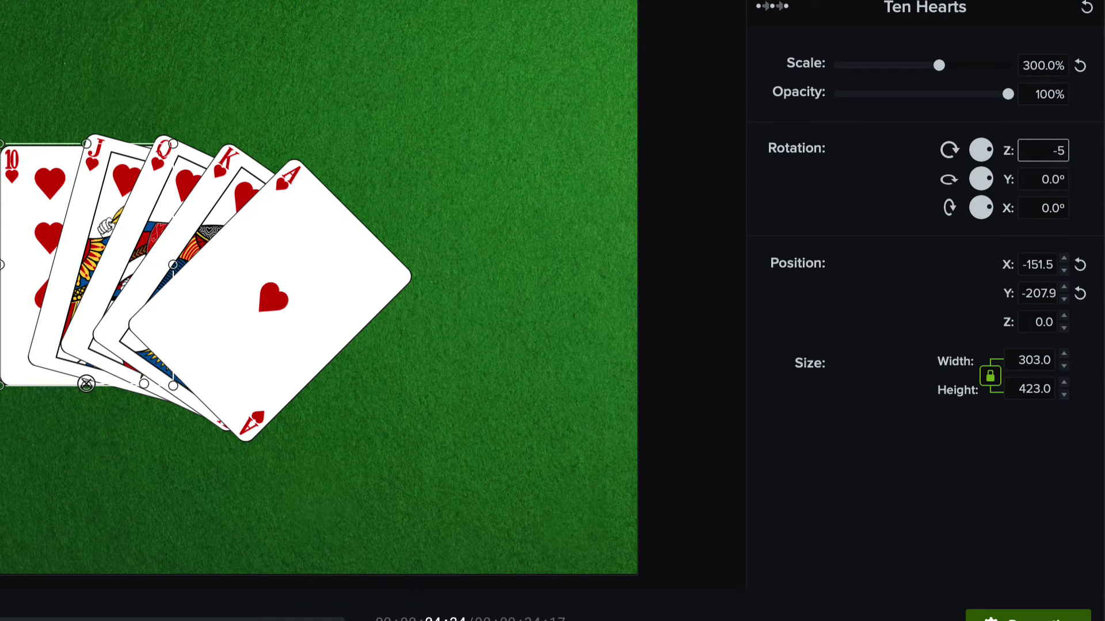
key("Return")
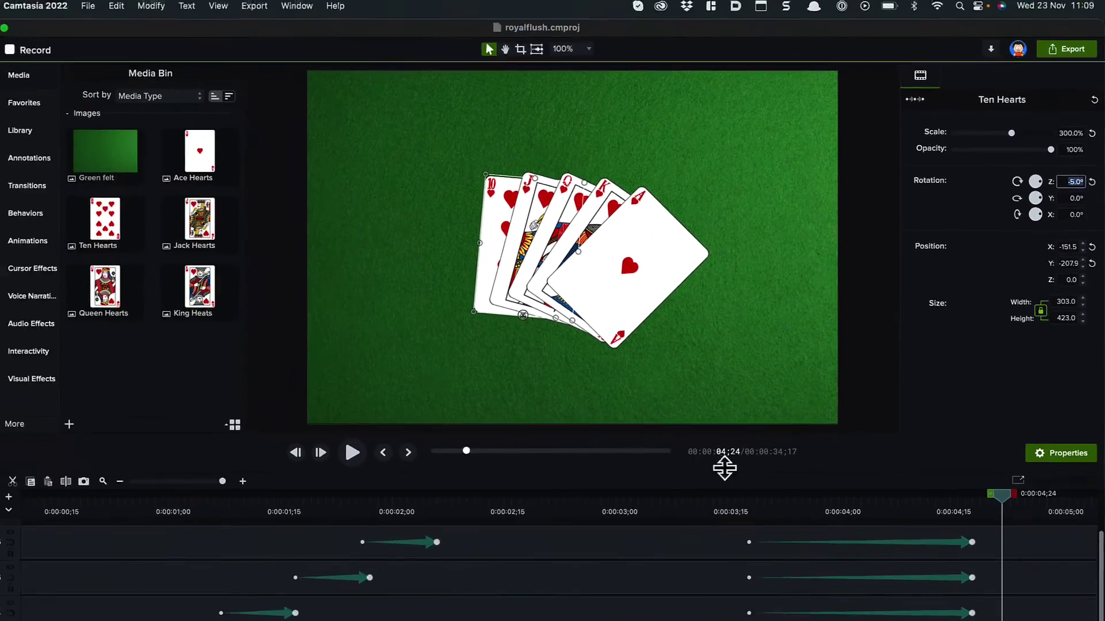
Preview the fanning of the five cards, starting shortly before the second set of animations
left_click(660, 504)
key("space")
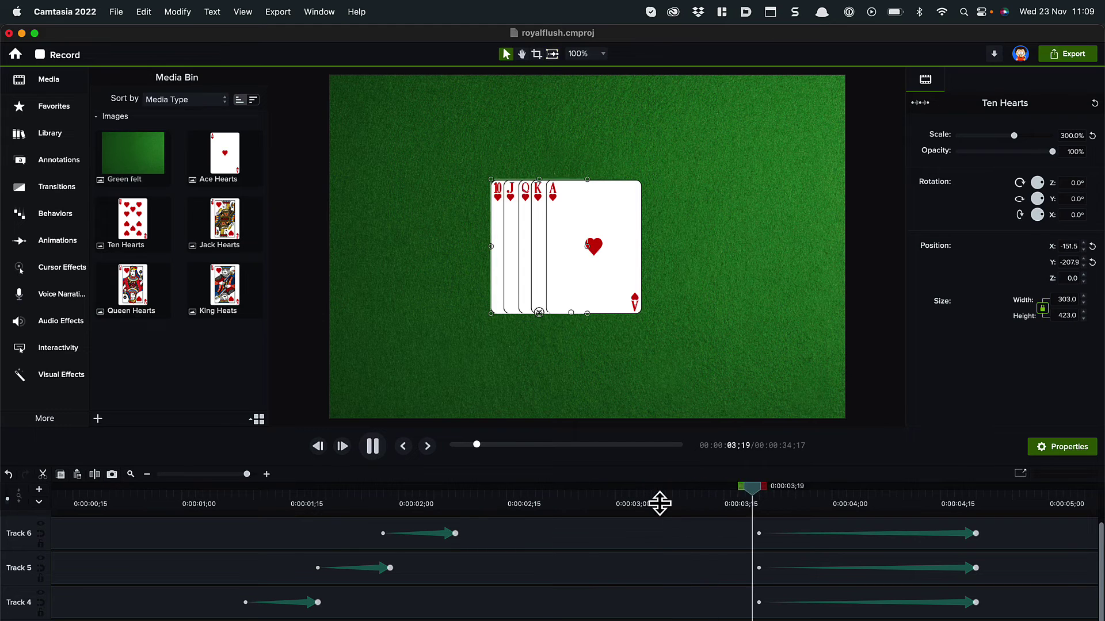
key("space")
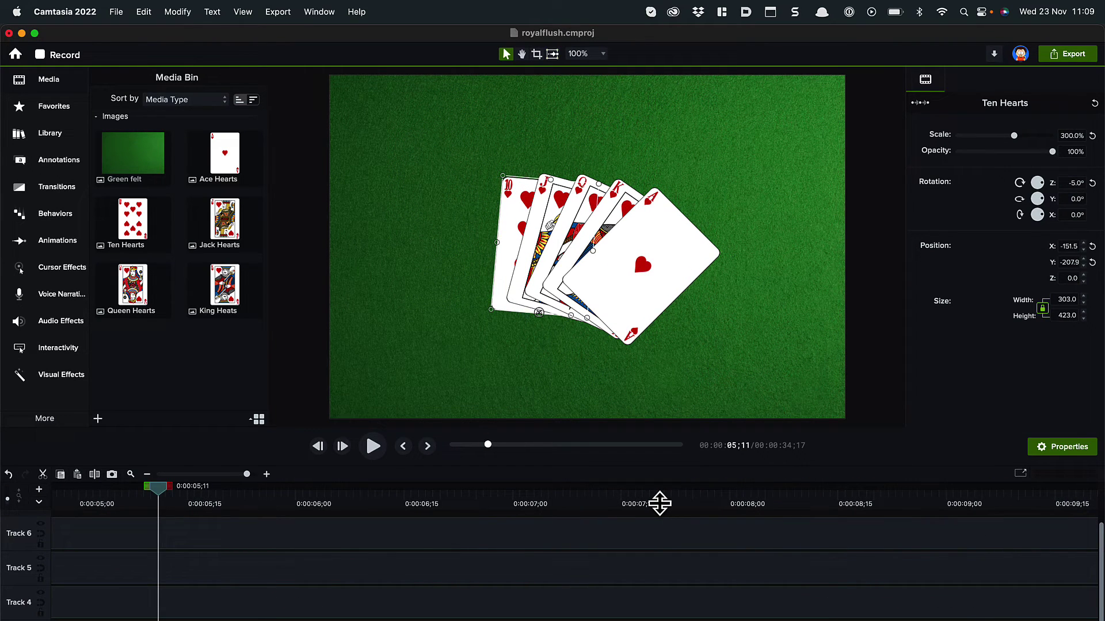
Place the playhead at 0:00:03;16, just before the fanning animations of the five cards
left_click(147, 474)
left_click(147, 474)
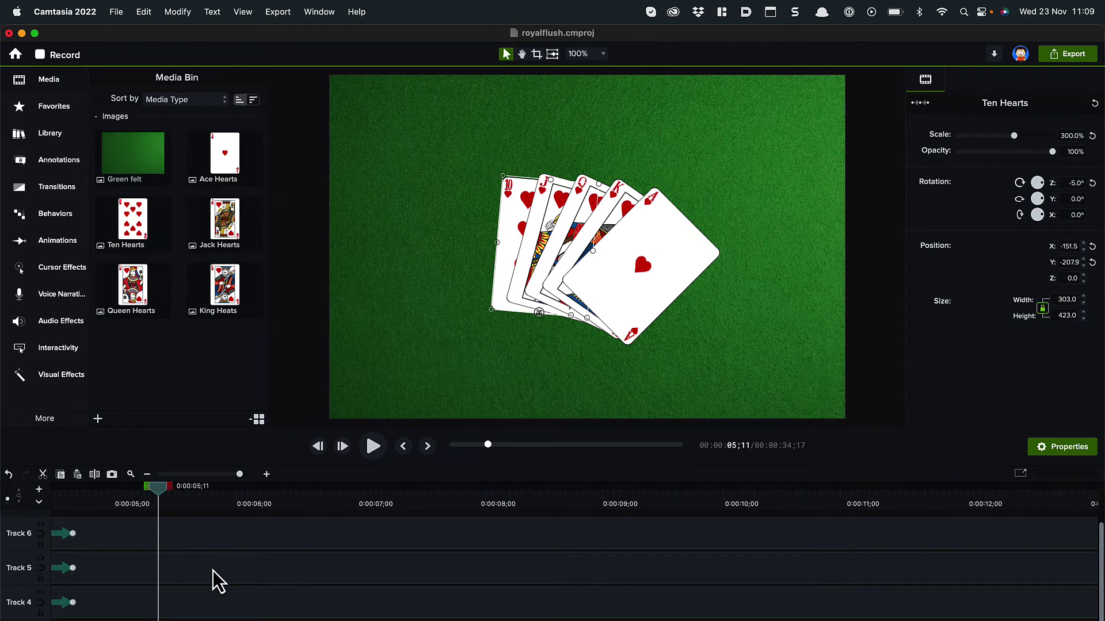
scroll(204, 568, "left", 5)
scroll(203, 568, "down", 1)
left_click(378, 499)
left_click_drag(379, 500, 193, 521)
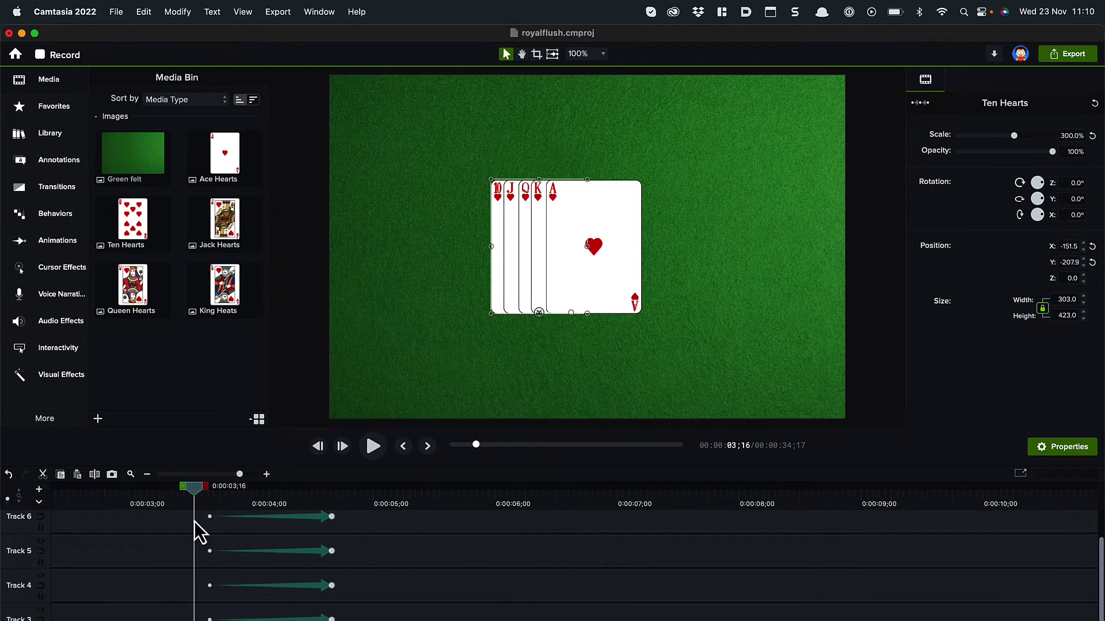
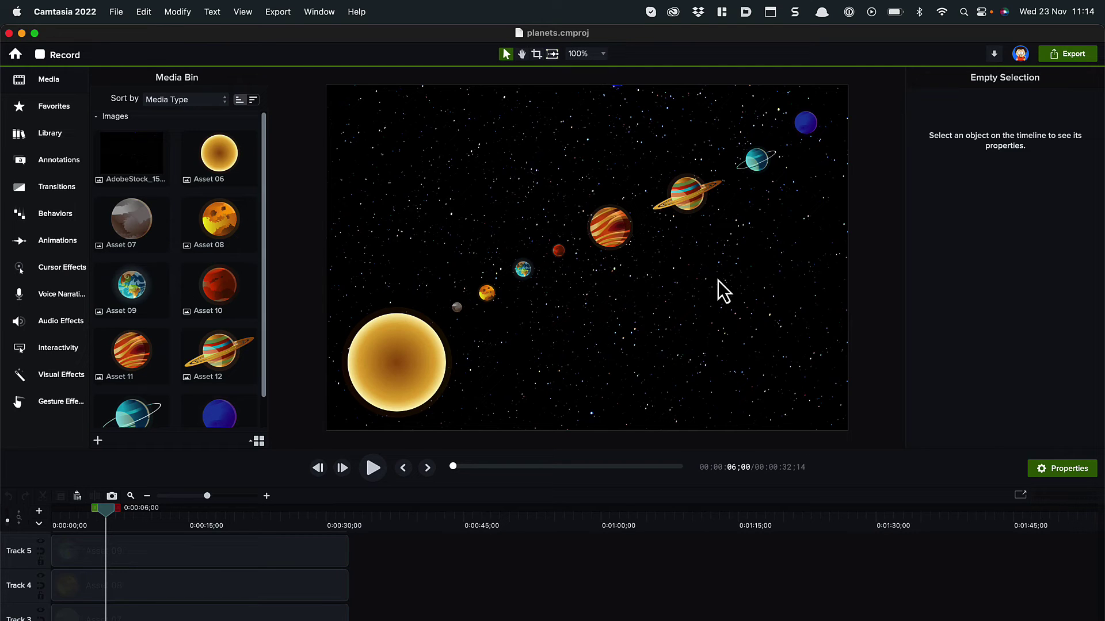
In the planets project, examine the anchor points of the large striped planet, the ringed planet and the small grey planet
left_click(623, 226)
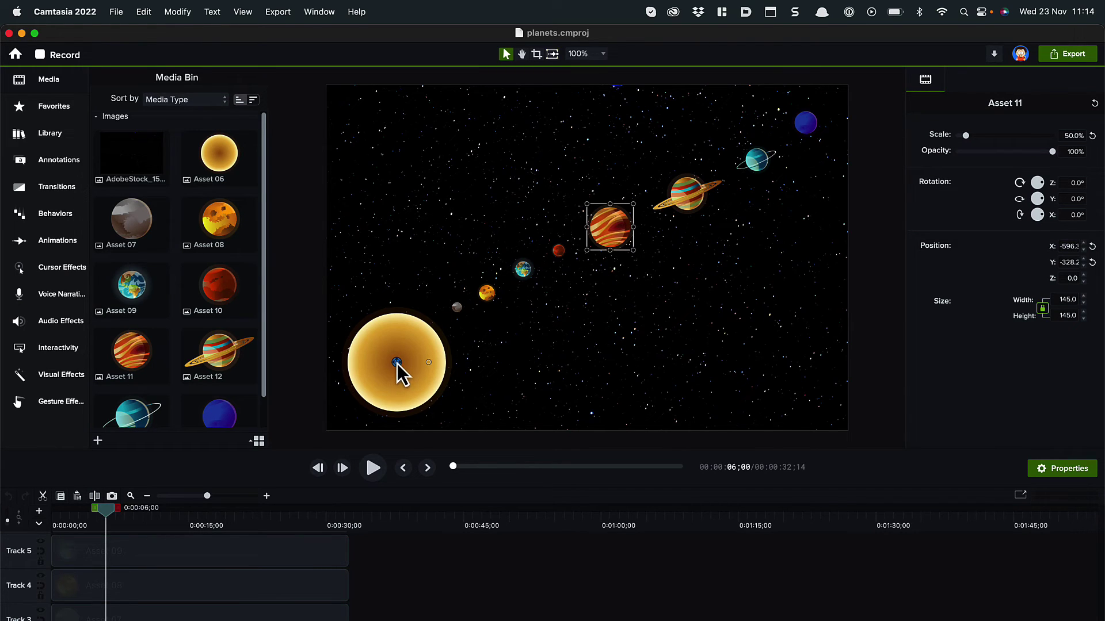
left_click(703, 191)
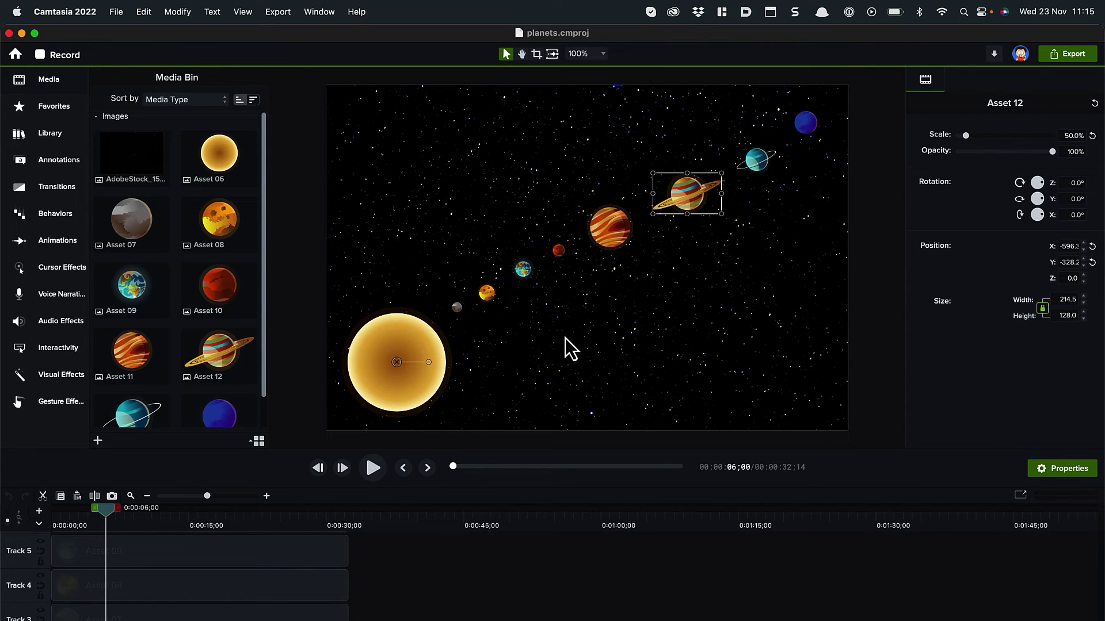
left_click(456, 307)
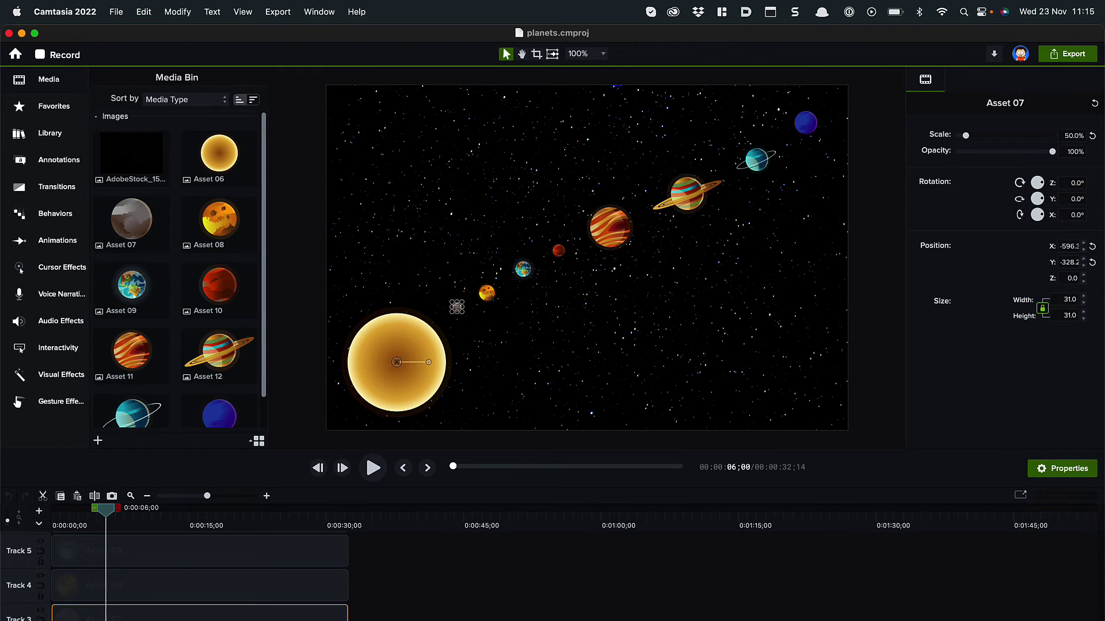
Try rotating all eight planets together around the sun on the Z axis, and undo the rotation
left_click(310, 571, "super")
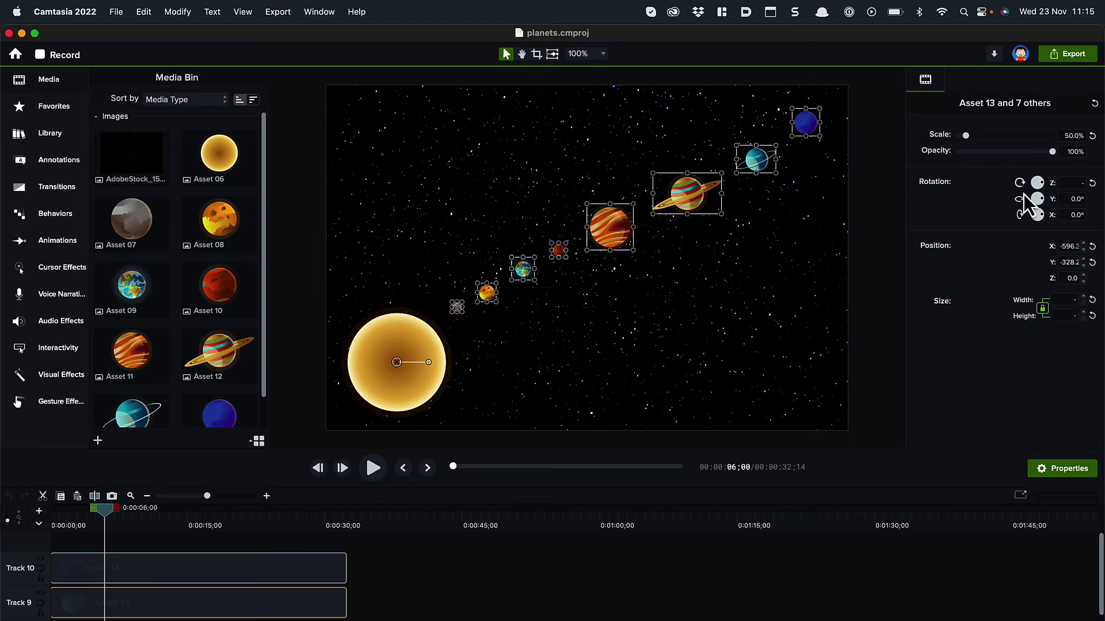
left_click_drag(1044, 184, 1065, 230)
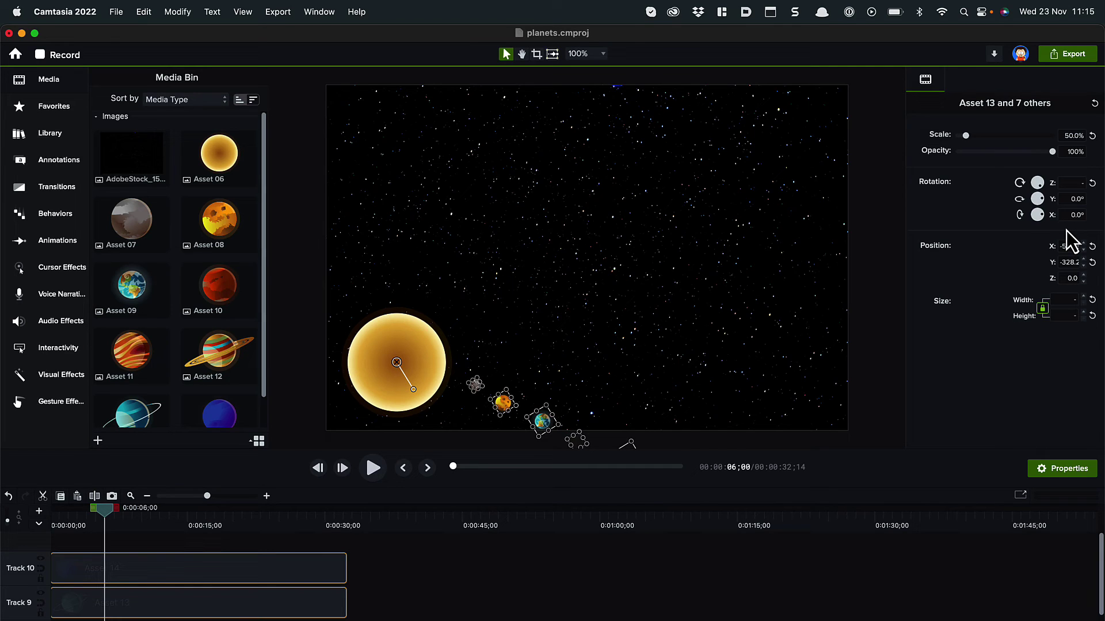
key("super+z")
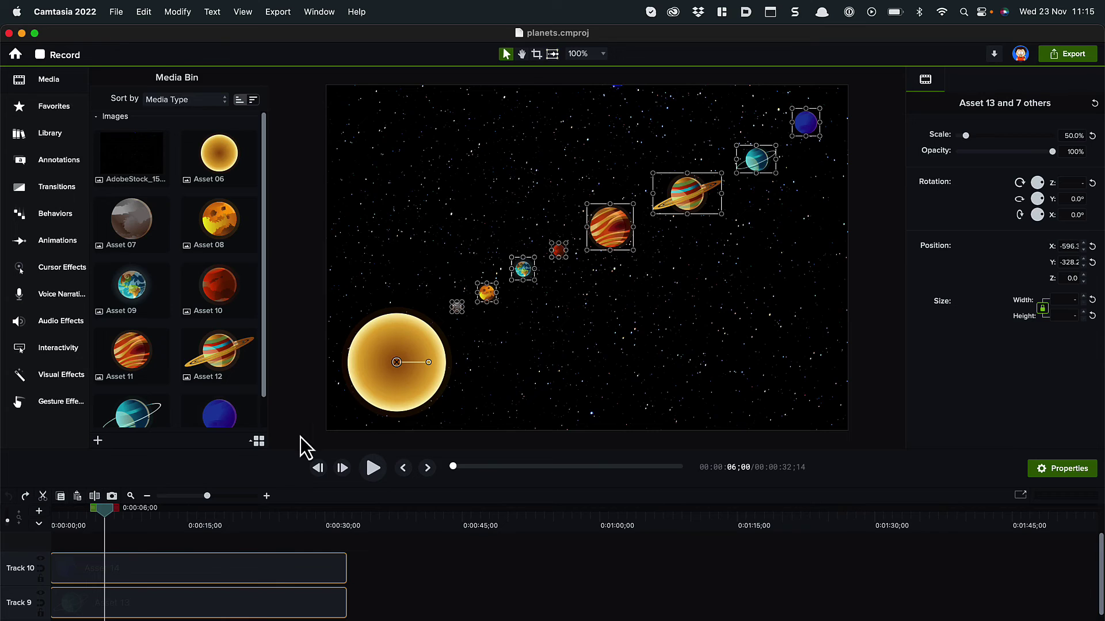
left_click(201, 526)
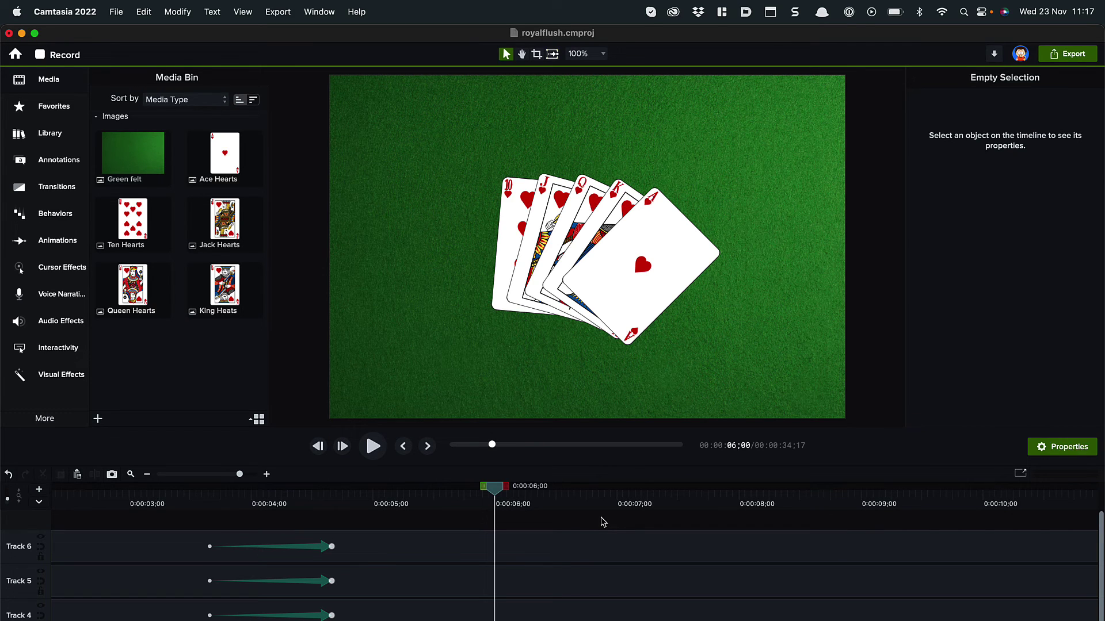
In the royalflush project, add a custom animation to the Ace Hearts card that ends at 0:00:06;07
left_click(594, 547)
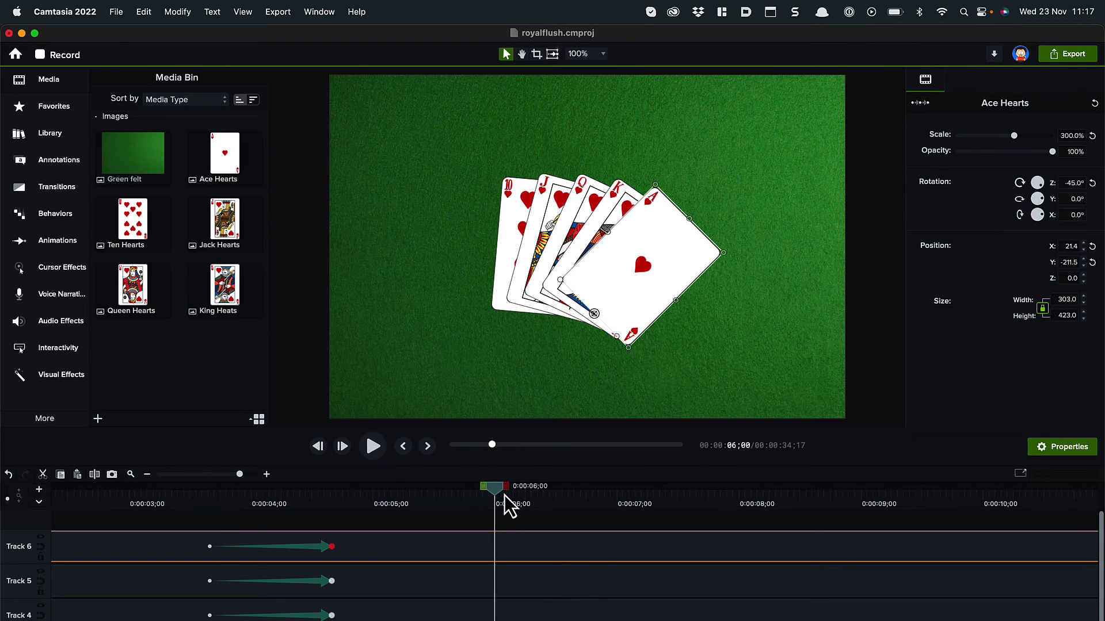
left_click_drag(501, 498, 534, 509)
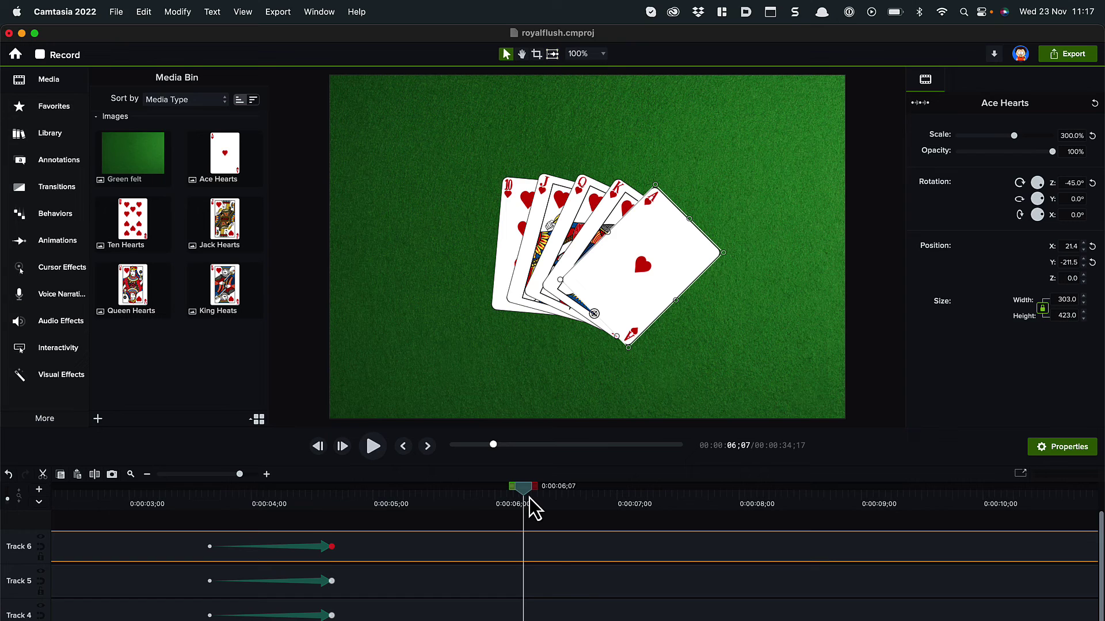
key("a")
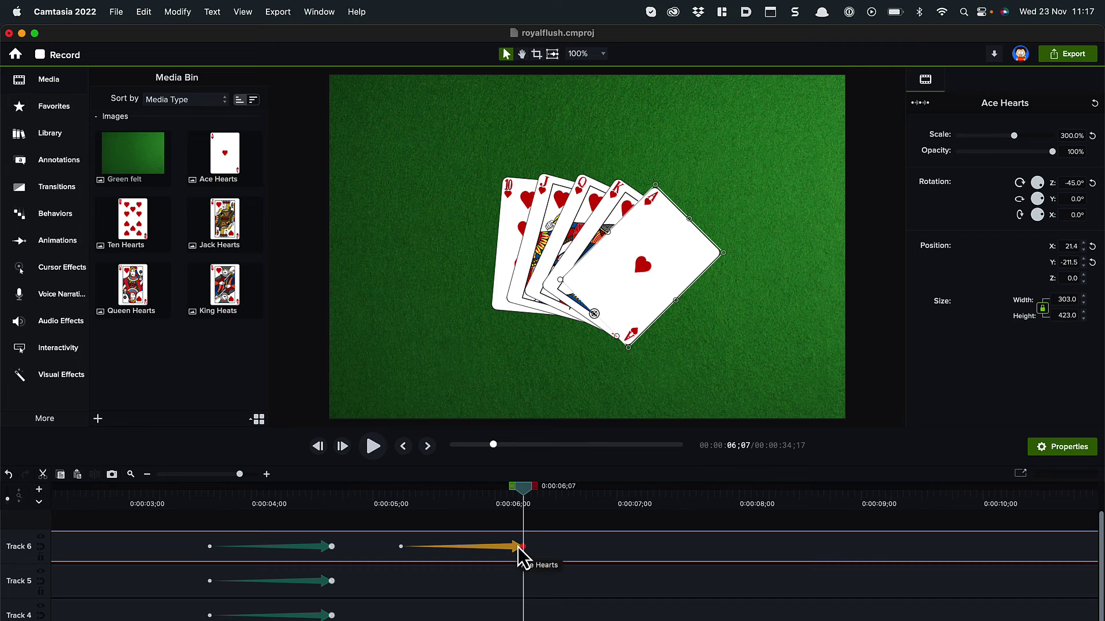
Move the Ace Hearts anchor point down near the green felt's lower edge, and shorten the new animation to end at 0:00:05;10
mouse_move(594, 314)
left_mouse_down()
mouse_move(547, 411)
mouse_move(528, 412)
left_mouse_up()
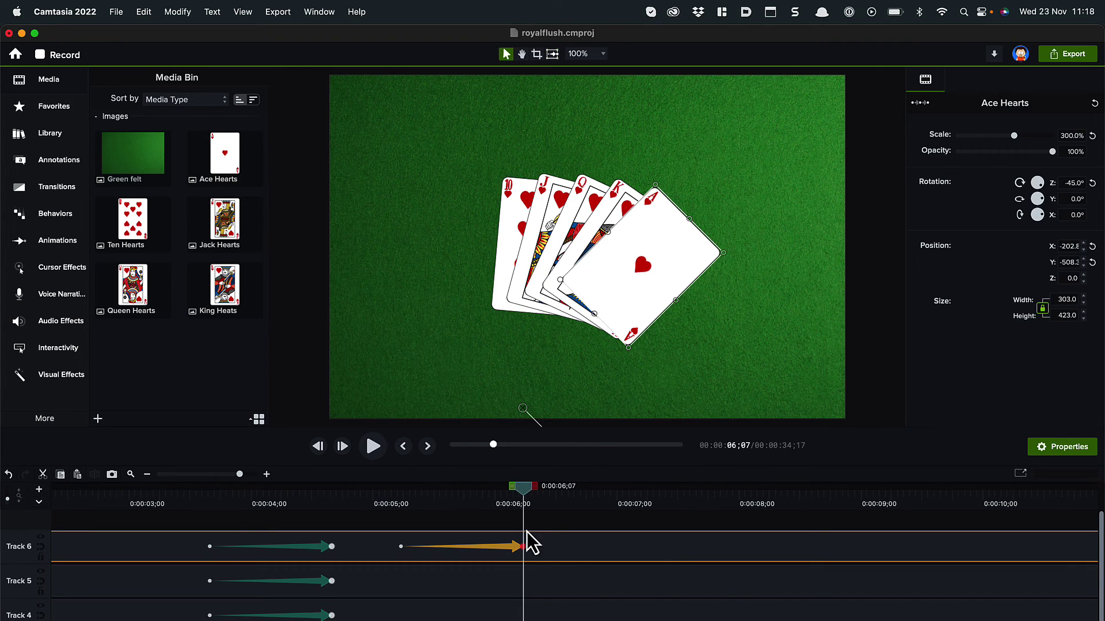
left_click_drag(523, 548, 413, 553)
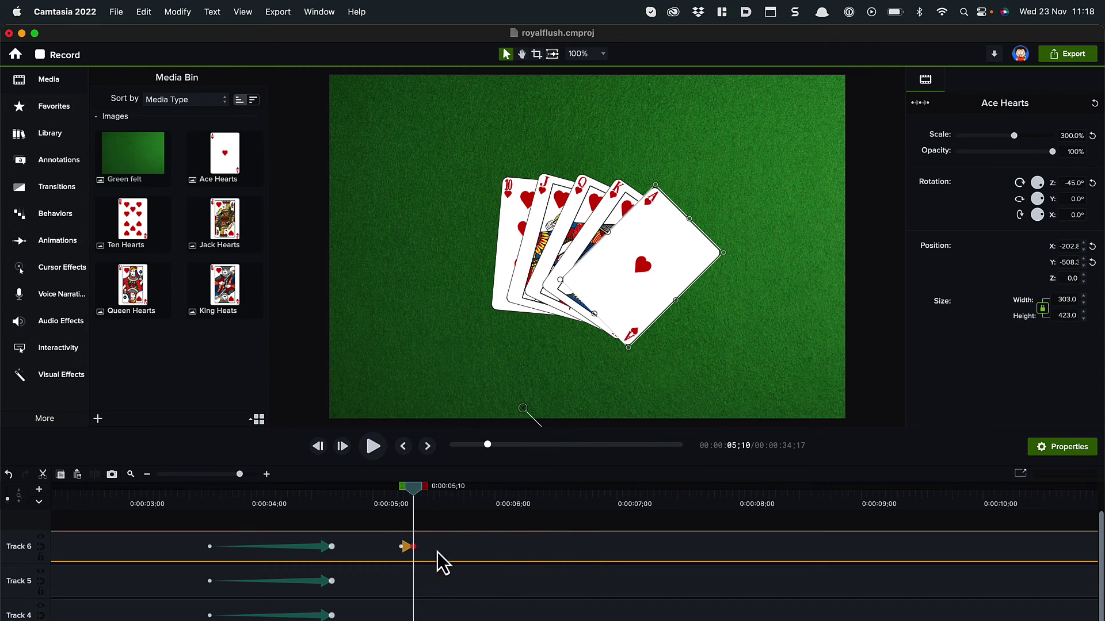
Add an Ace Hearts animation ending at 0:00:06;24 that rotates the card to Z 0° and moves it left of the hand, to X -541.3, Y -579.9
left_click(593, 500)
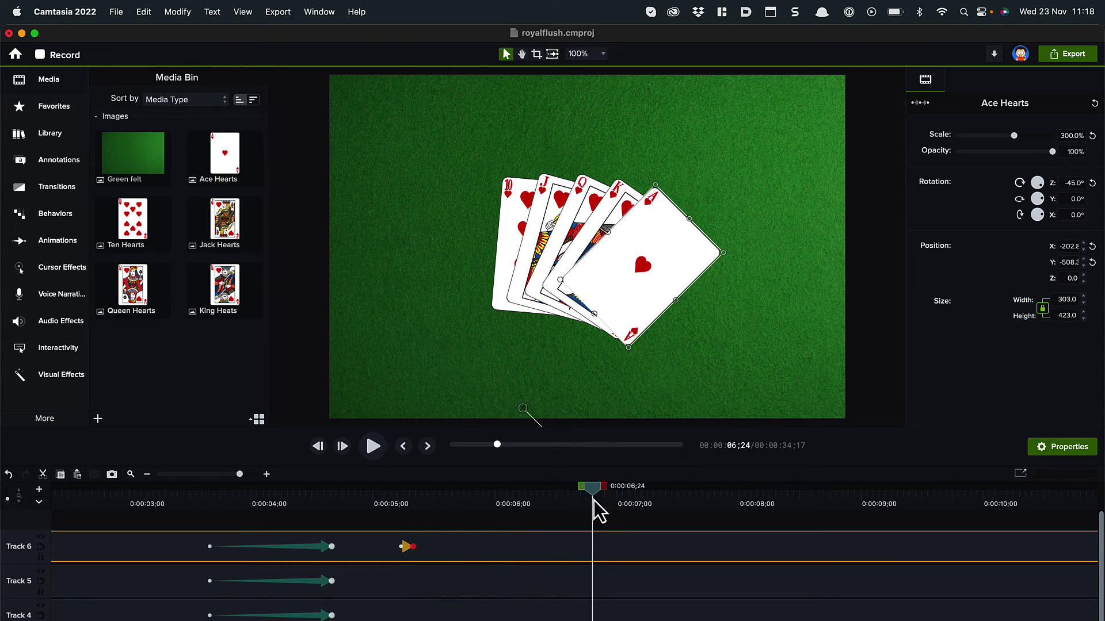
key("a")
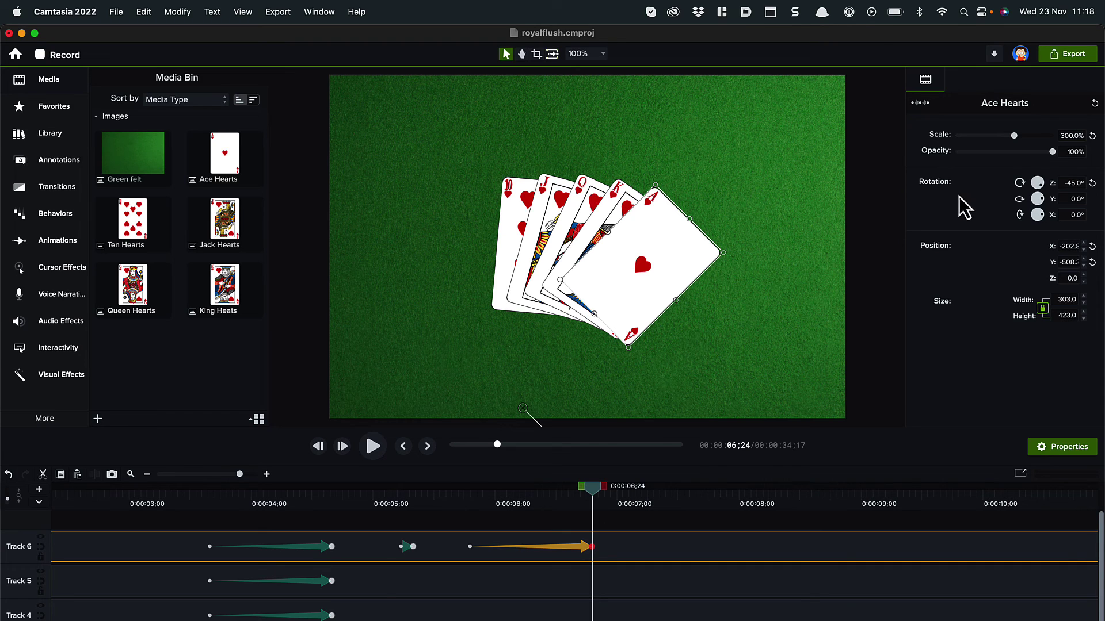
mouse_move(1040, 186)
left_mouse_down()
mouse_move(1042, 206)
mouse_move(1044, 183)
left_mouse_up()
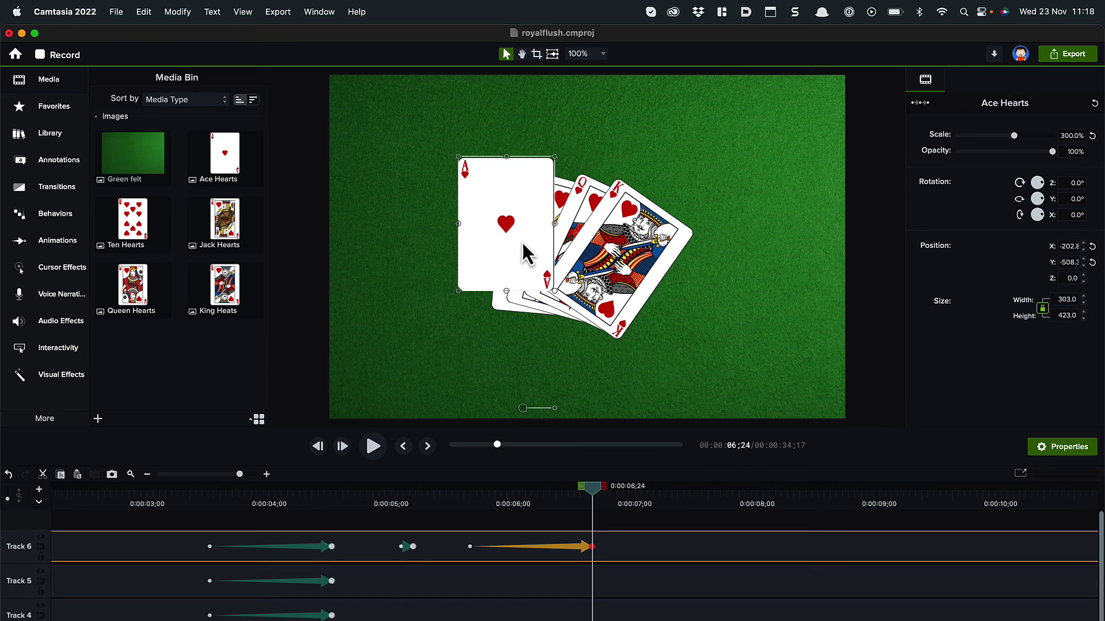
left_click_drag(521, 252, 414, 274)
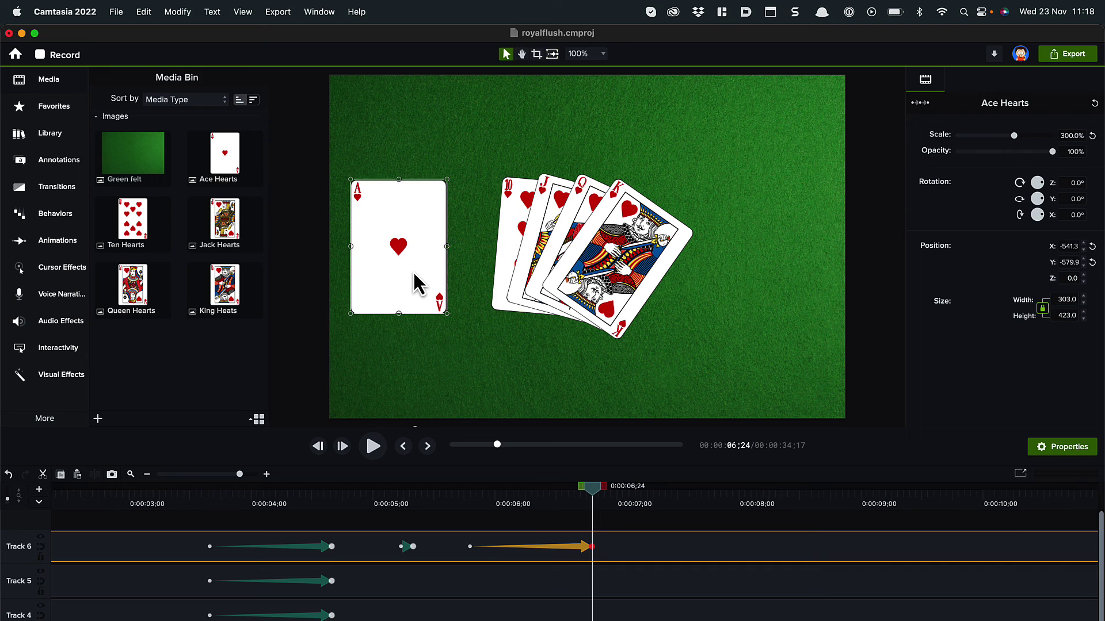
Play and scrub through the Ace Hearts anchor point and movement animations, starting from about 0:00:05;00
left_click(390, 504)
key("space")
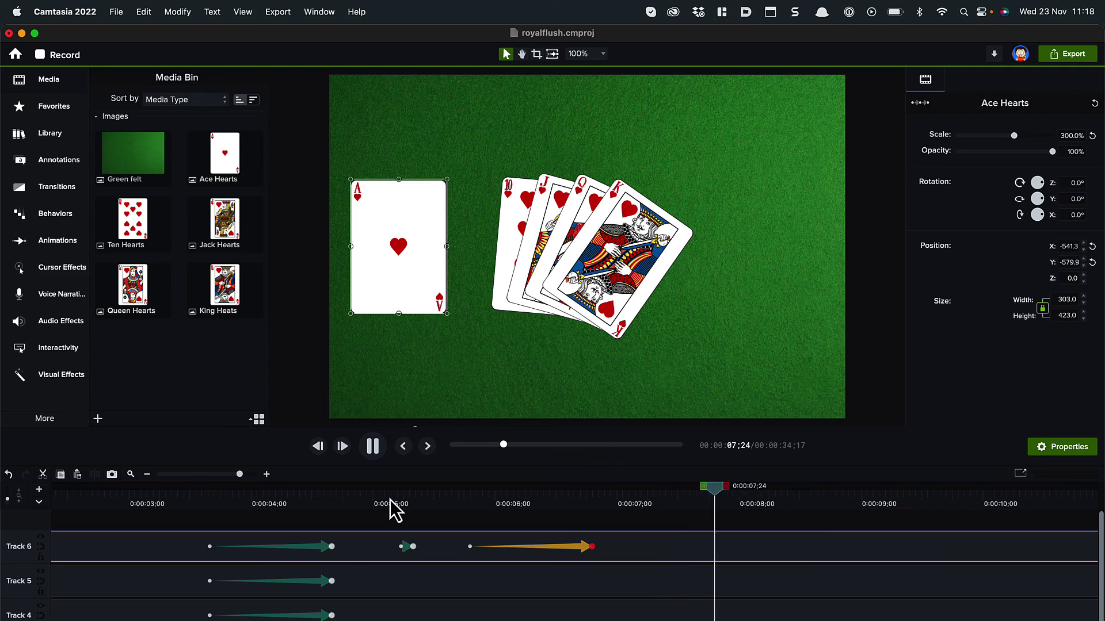
key("space")
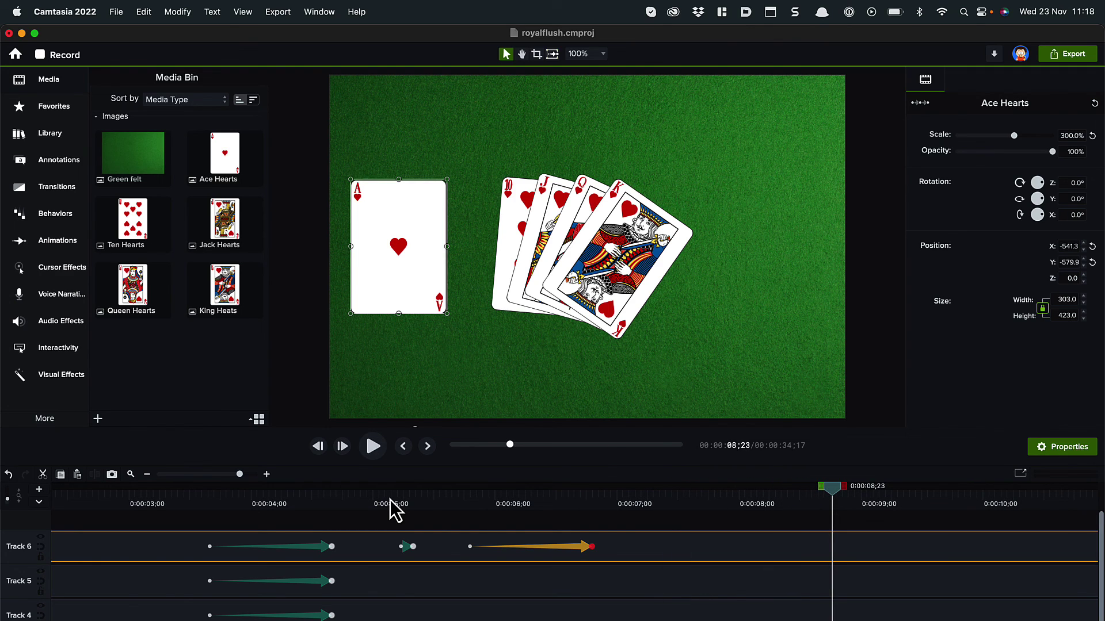
left_click_drag(420, 506, 621, 512)
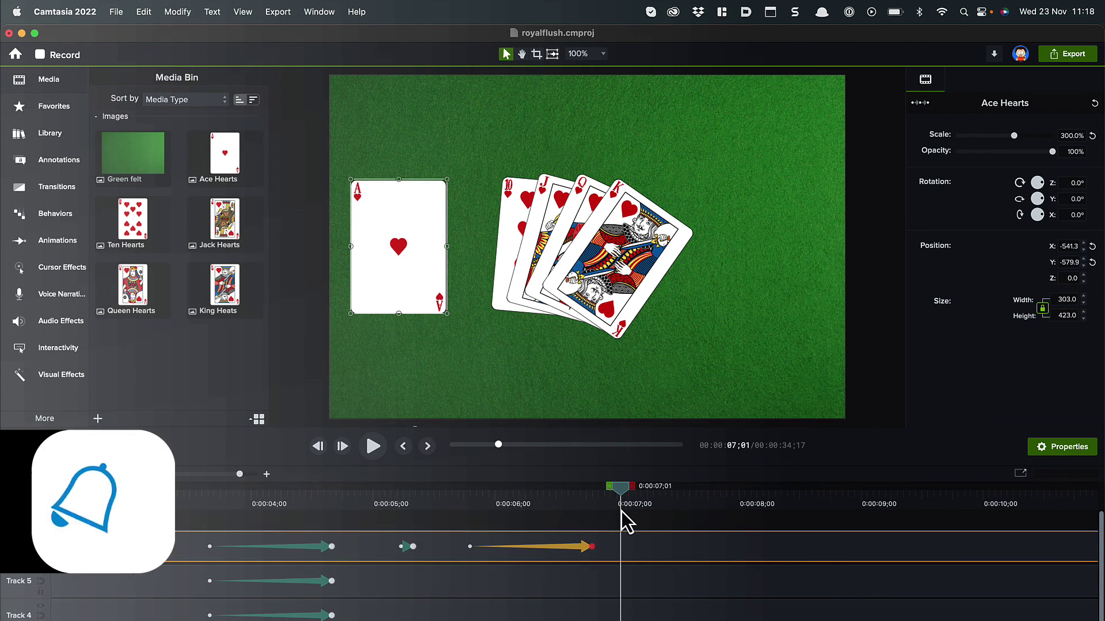